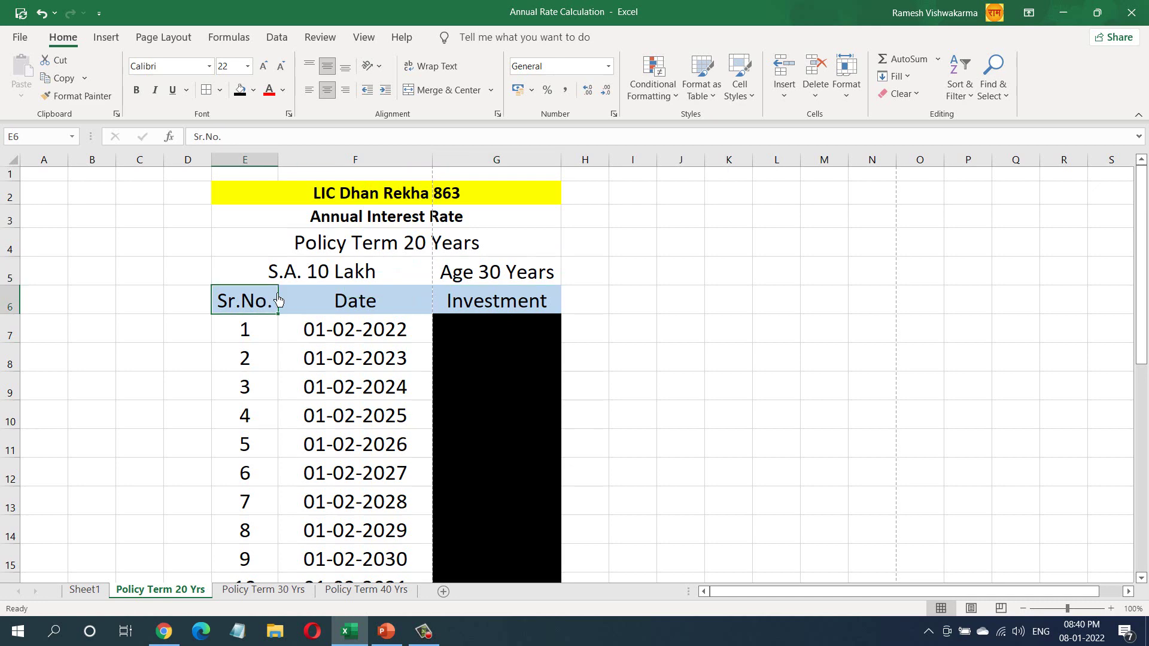
Examine the table headings, the first date and the Investment entries for years 1 to 10 on the 20-year policy sheet
left_click(349, 302)
left_click(463, 306)
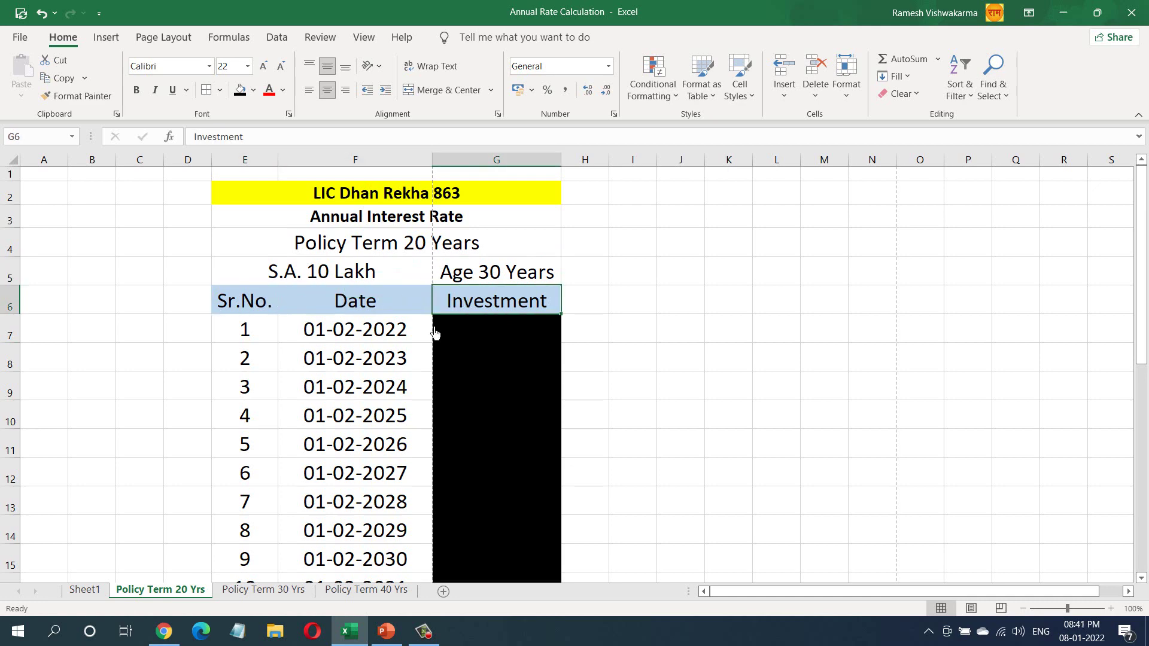
left_click(392, 338)
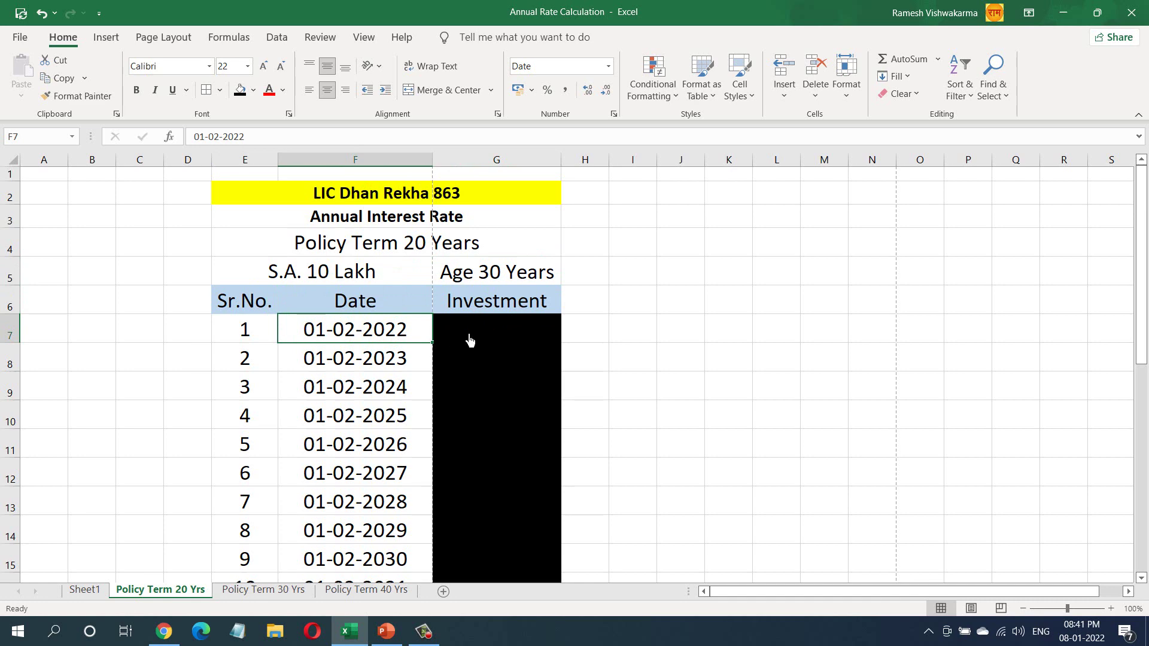
left_click(503, 335)
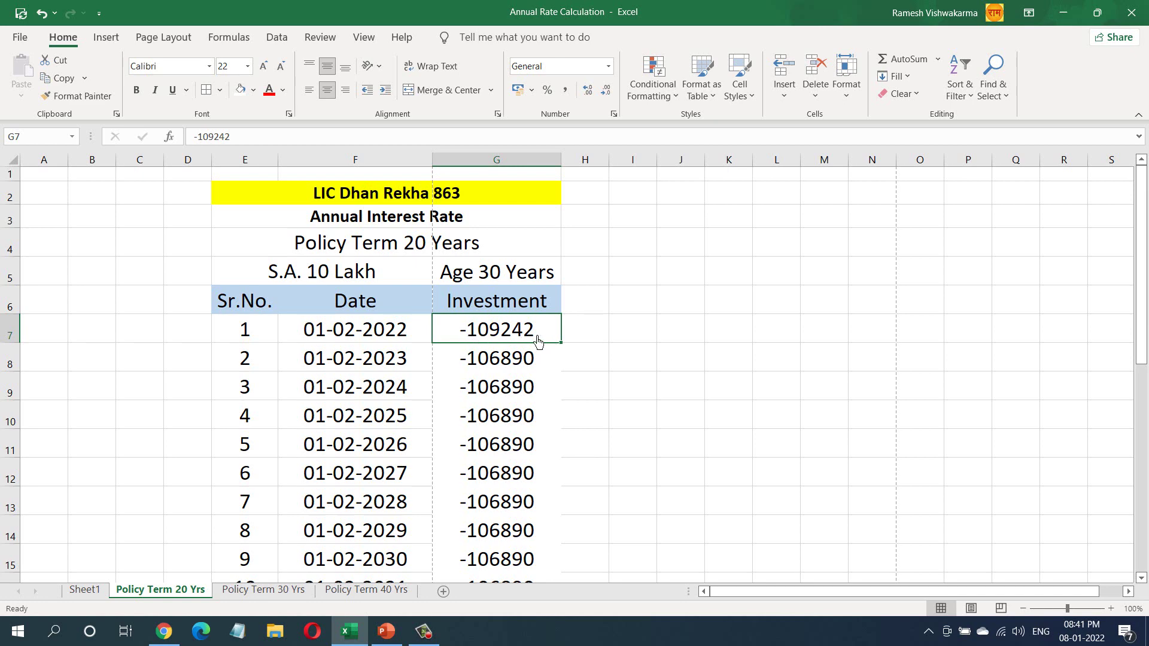
left_click(551, 359)
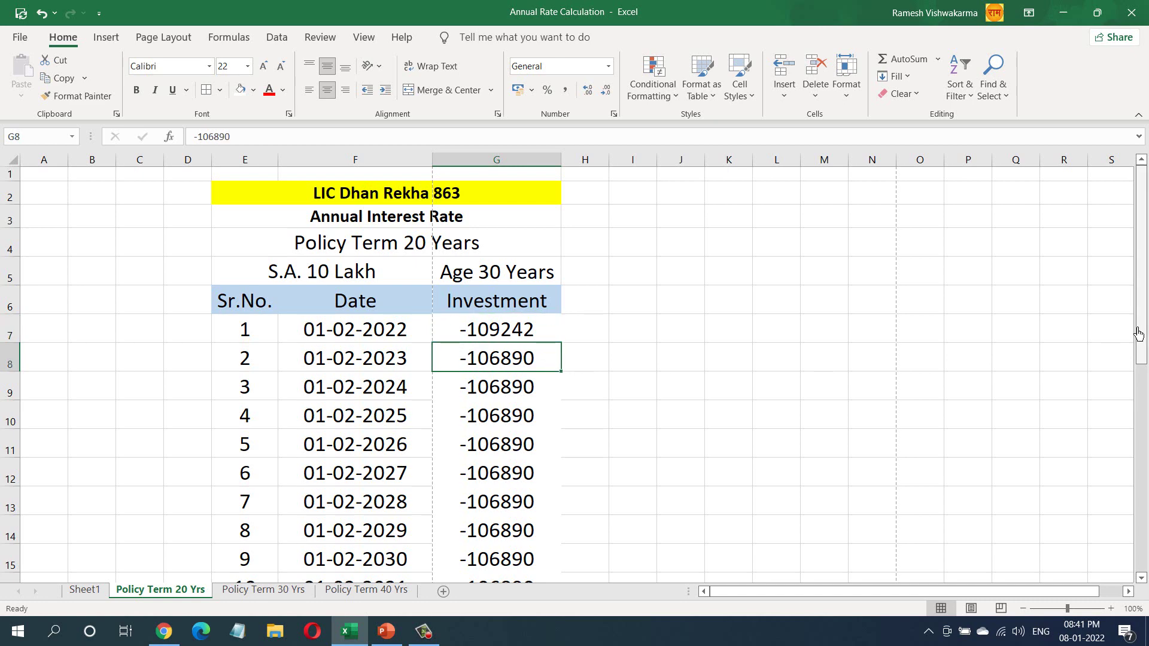
left_click_drag(1141, 330, 1143, 345)
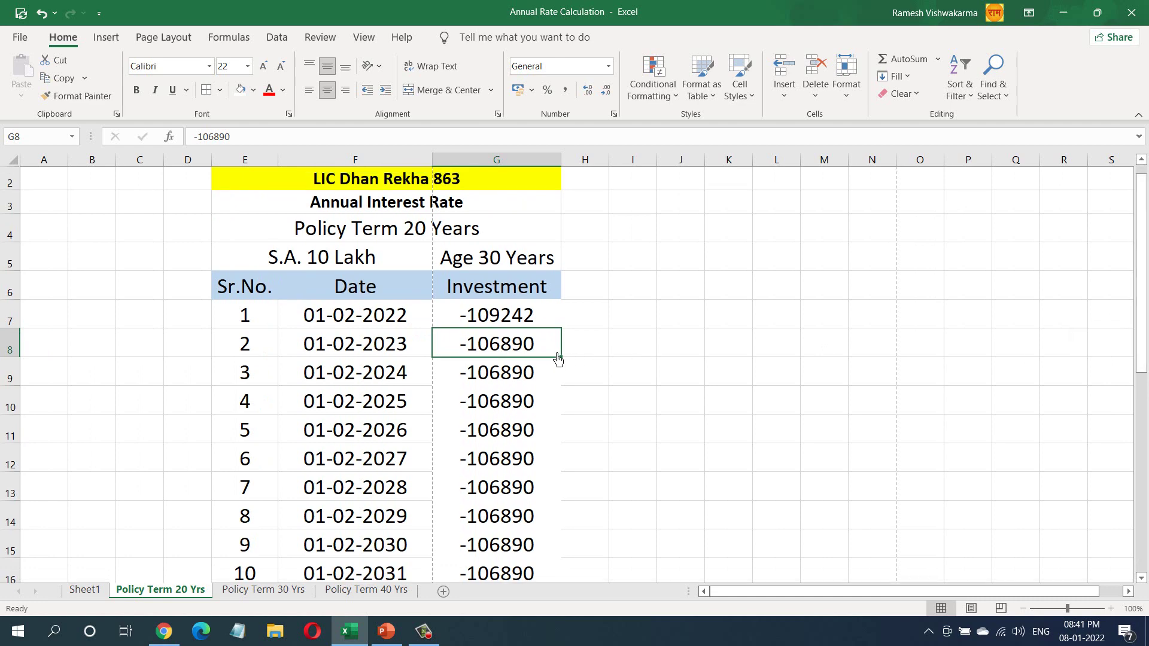
left_click_drag(558, 356, 546, 571)
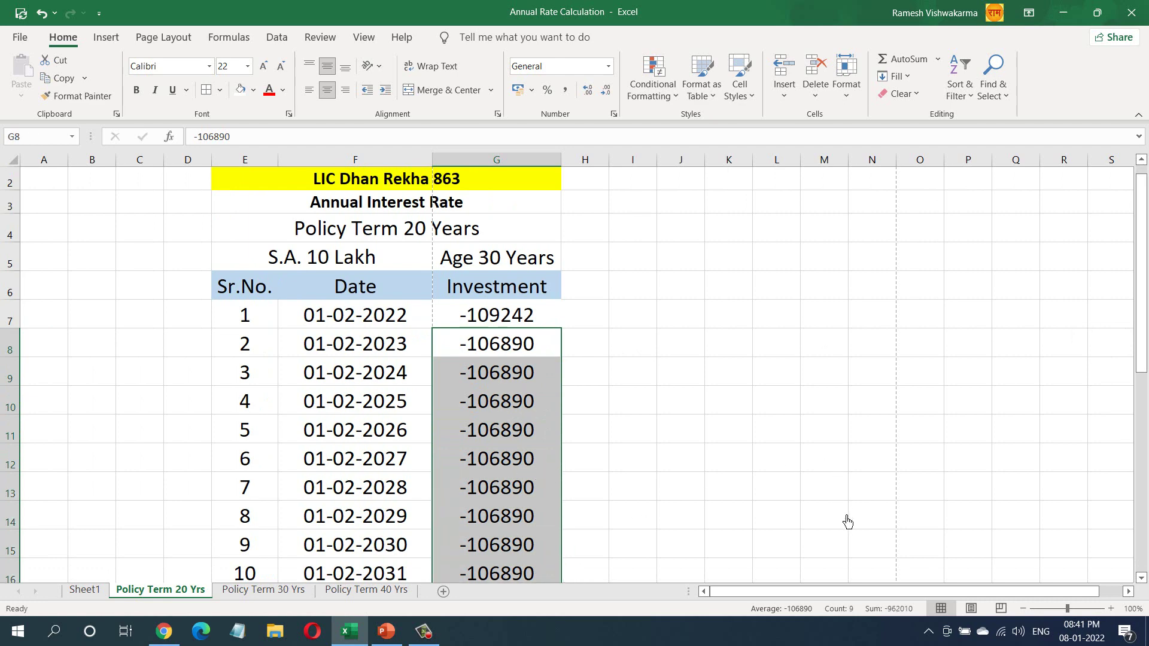
left_click_drag(527, 317, 526, 574)
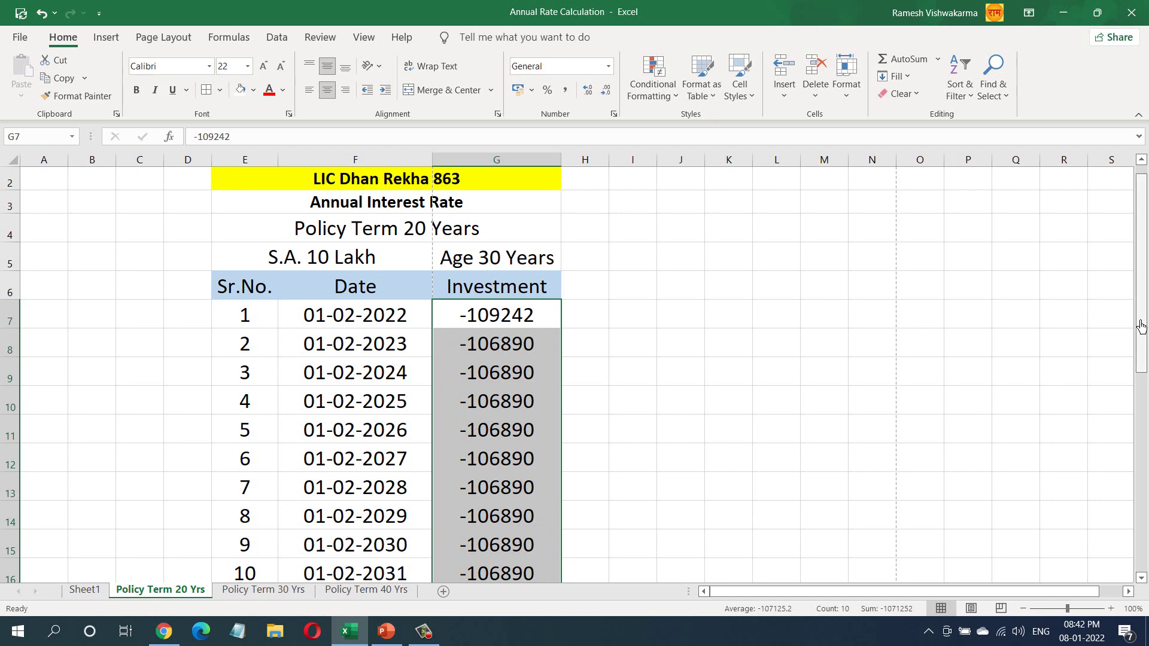
left_click(617, 337)
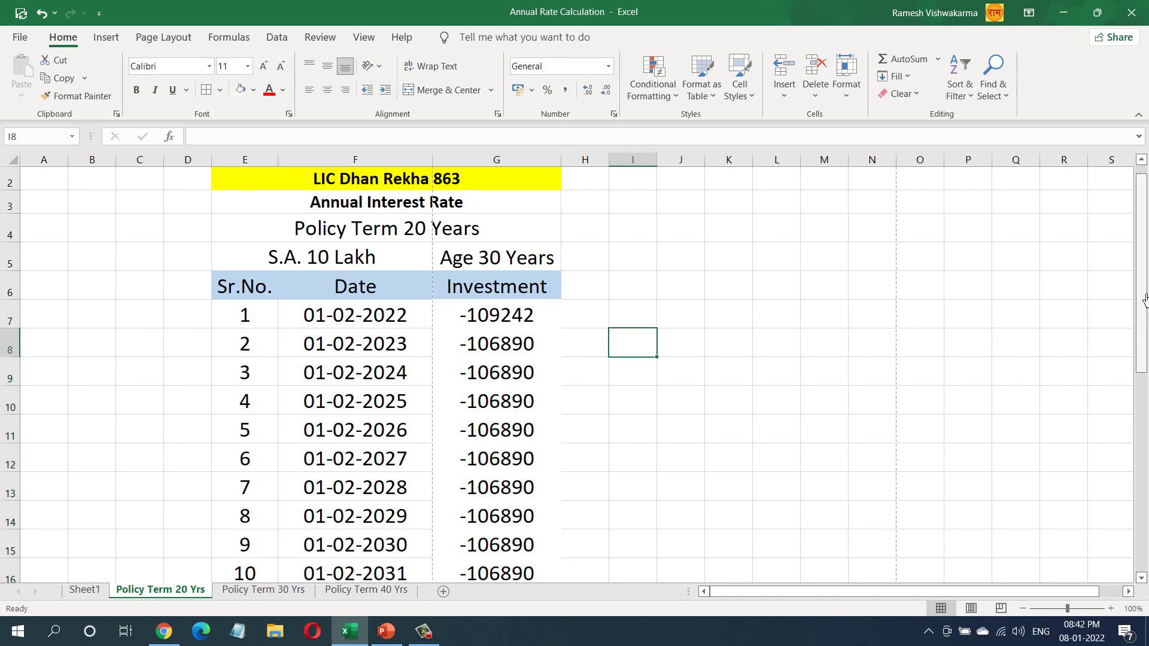
Review the Investment entries for years 11 to 21 and the existing interest rate formula in G29
left_click_drag(1142, 299, 1140, 412)
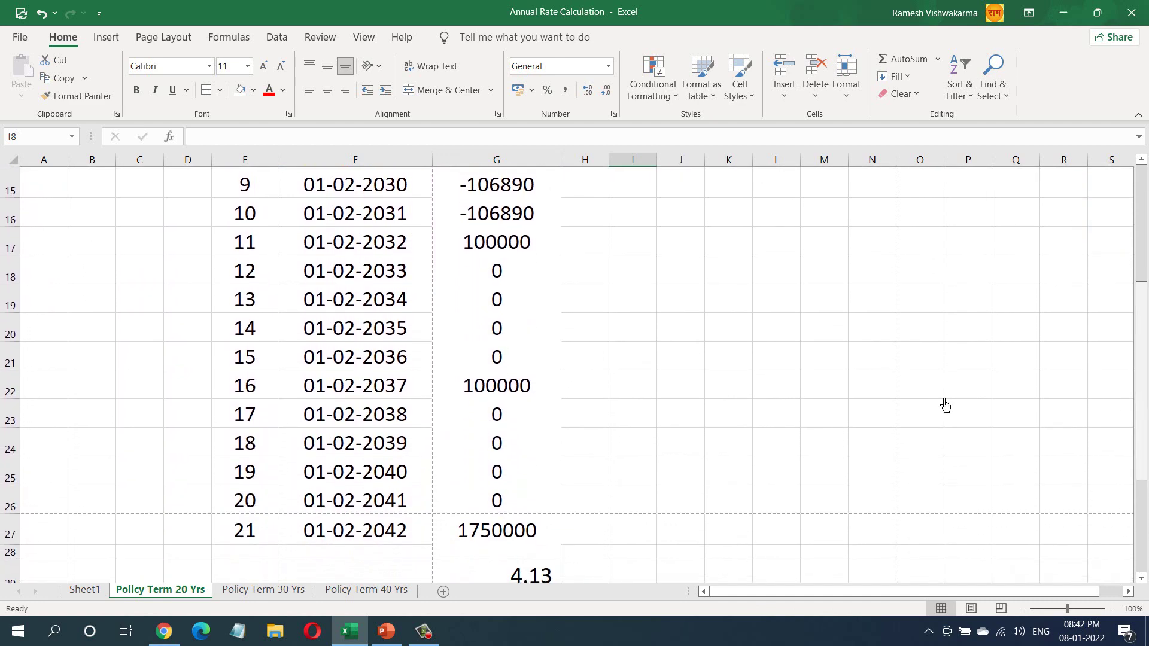
left_click(517, 244)
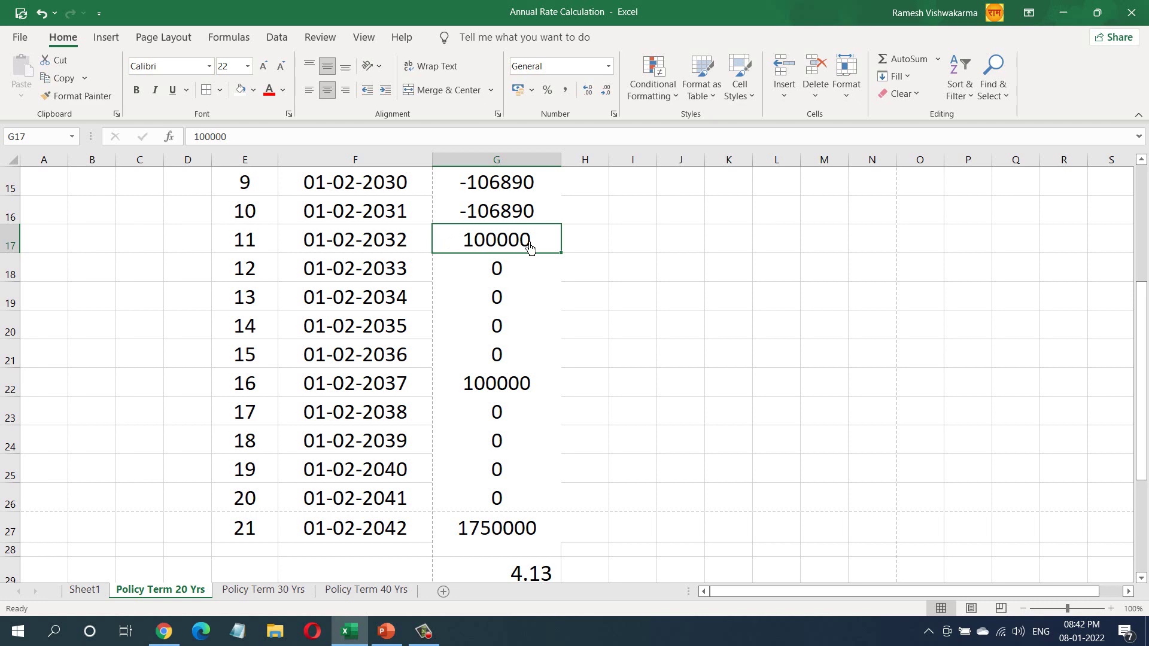
left_click(408, 391)
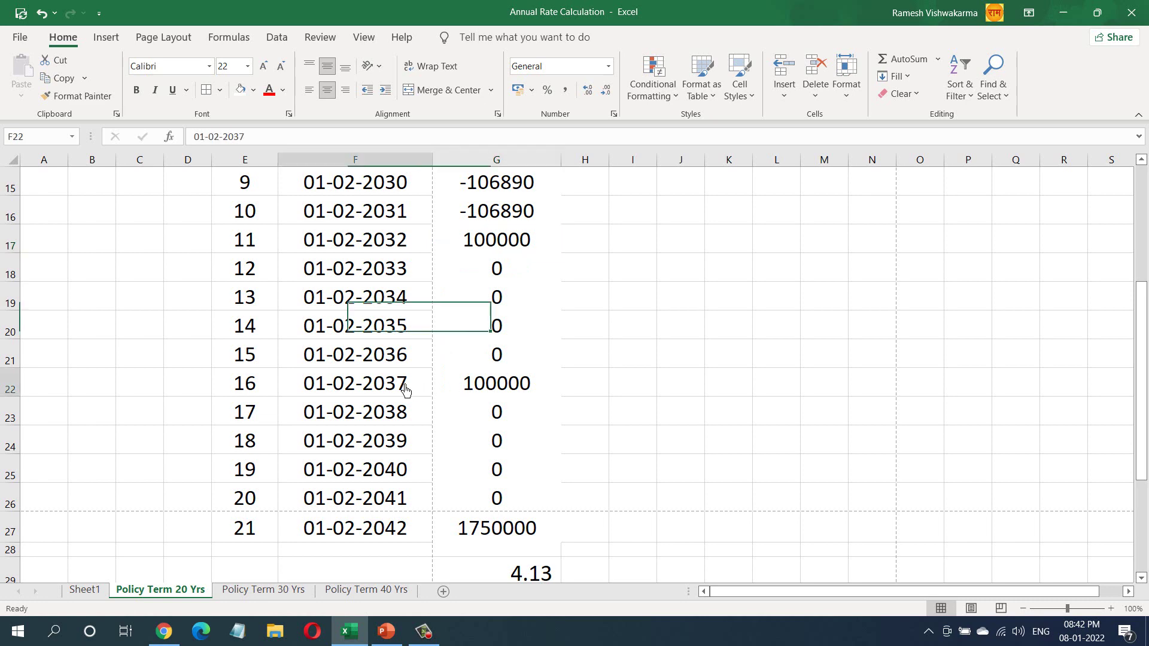
left_click(489, 391)
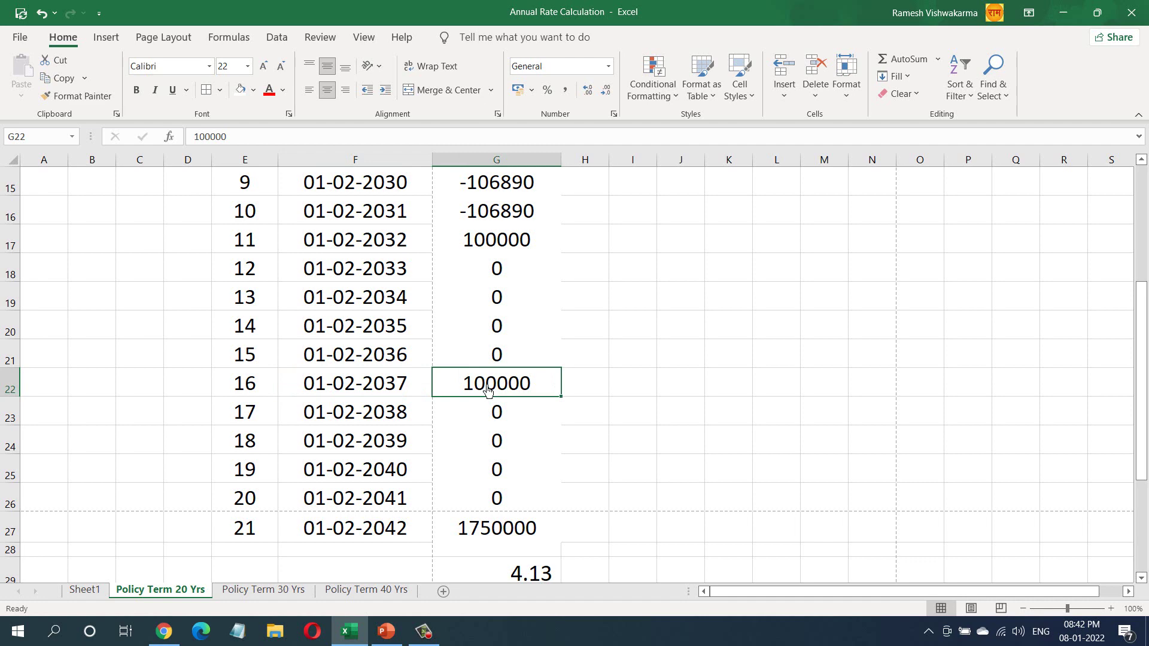
left_click(502, 241)
left_click(502, 388)
left_click(509, 240)
left_click(510, 390)
left_click_drag(503, 268, 510, 362)
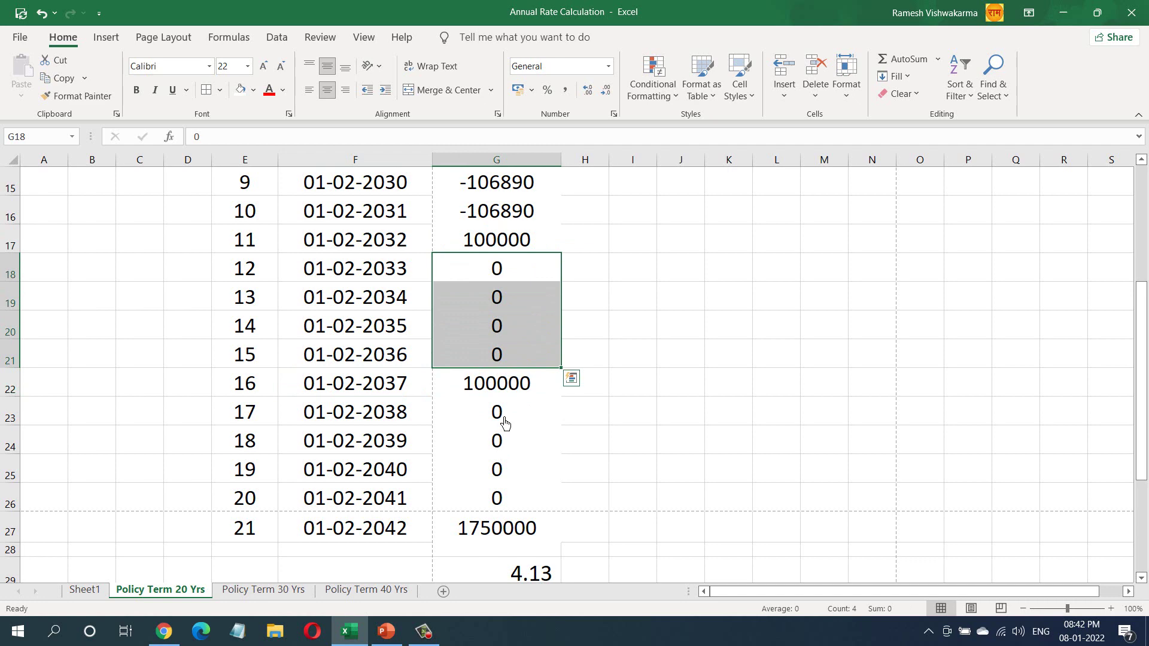
left_click_drag(501, 420, 505, 502)
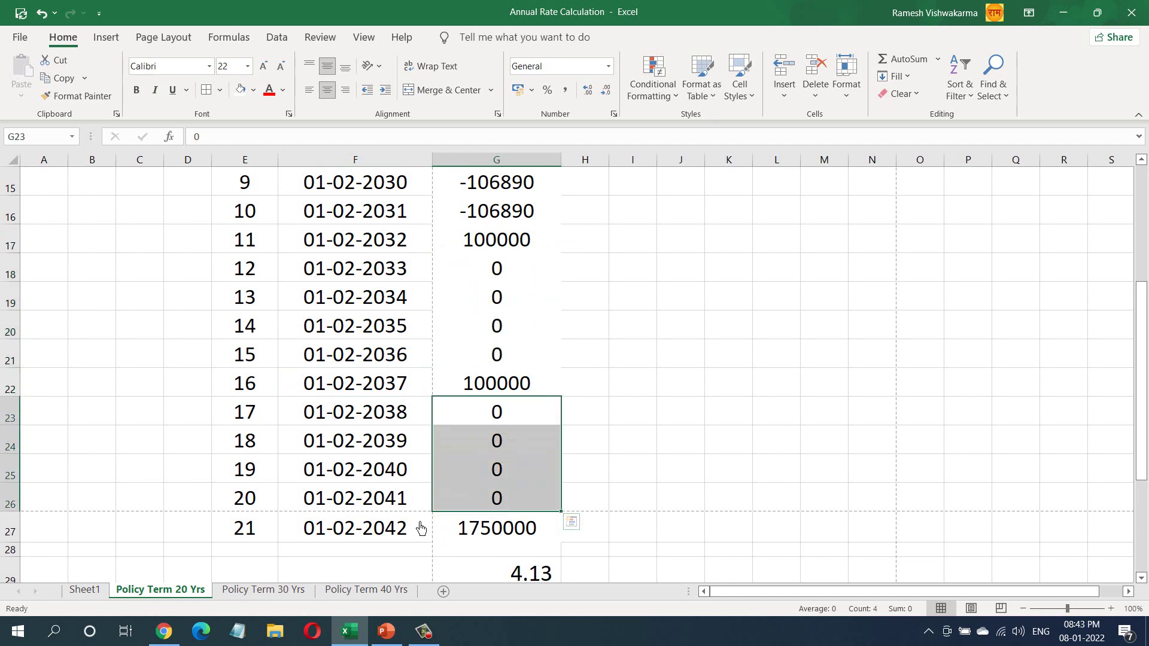
left_click(461, 534)
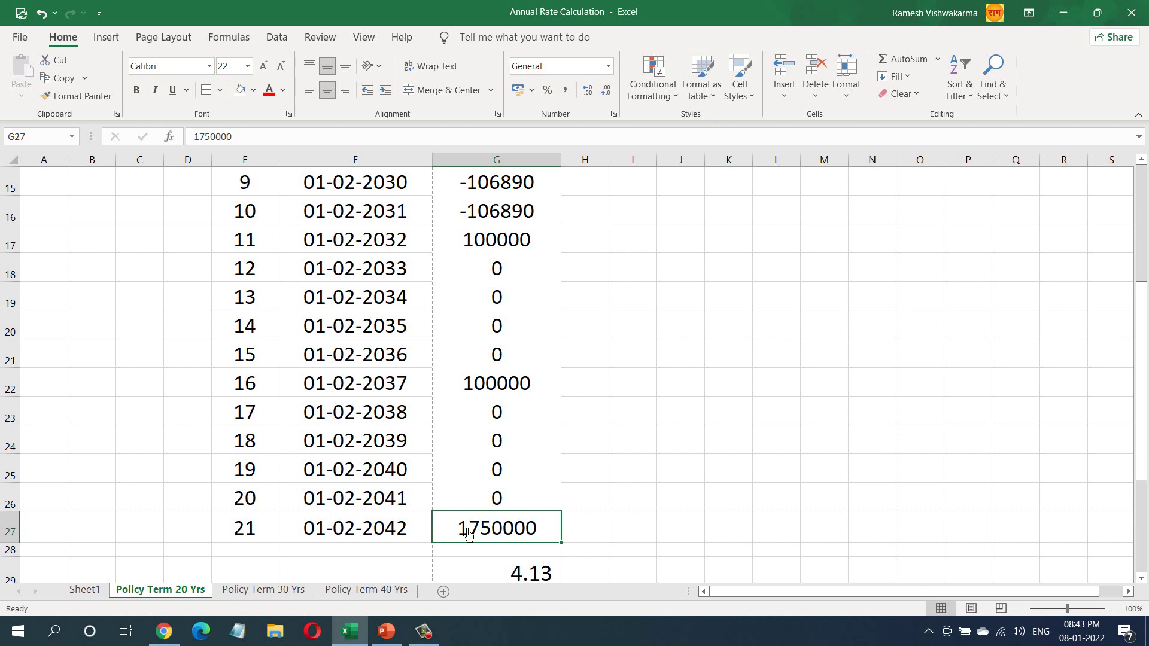
left_click(495, 573)
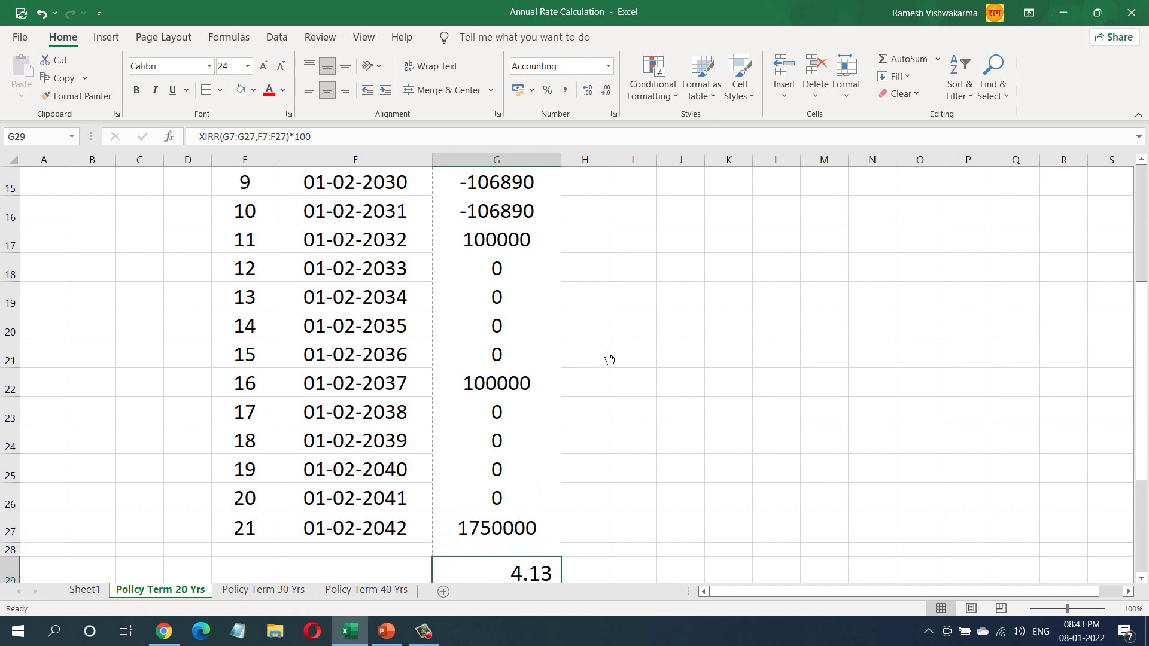
Start an XIRR formula in cell I9 with the Investment range G7:G27 as its values
scroll(609, 358, "up", 5)
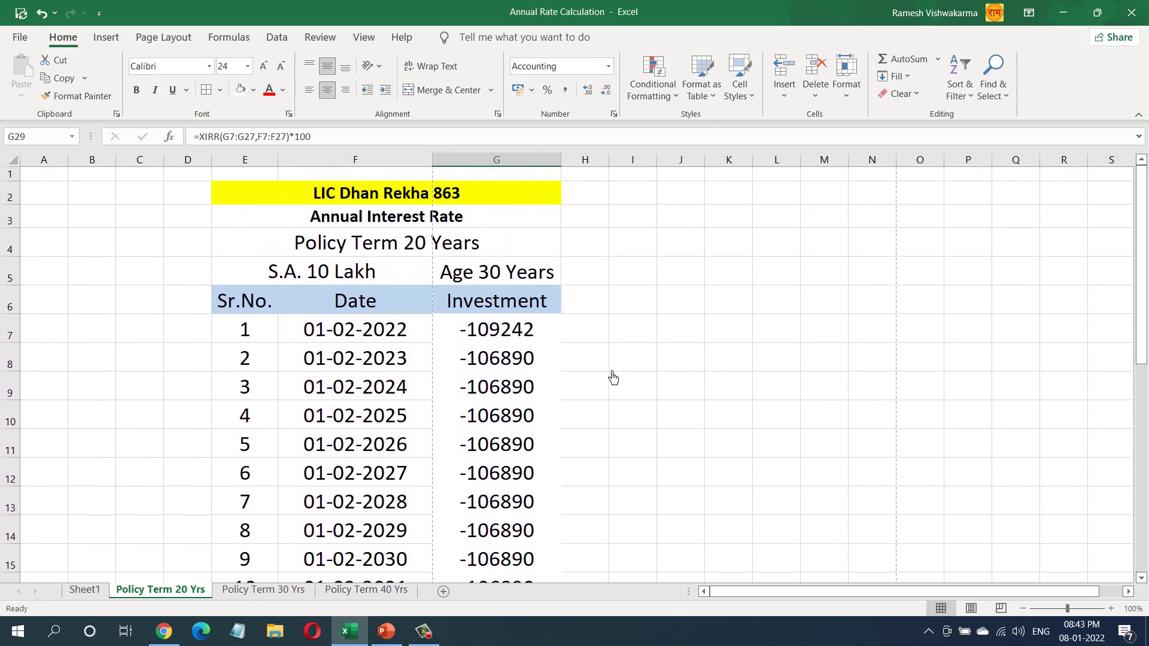
left_click(636, 392)
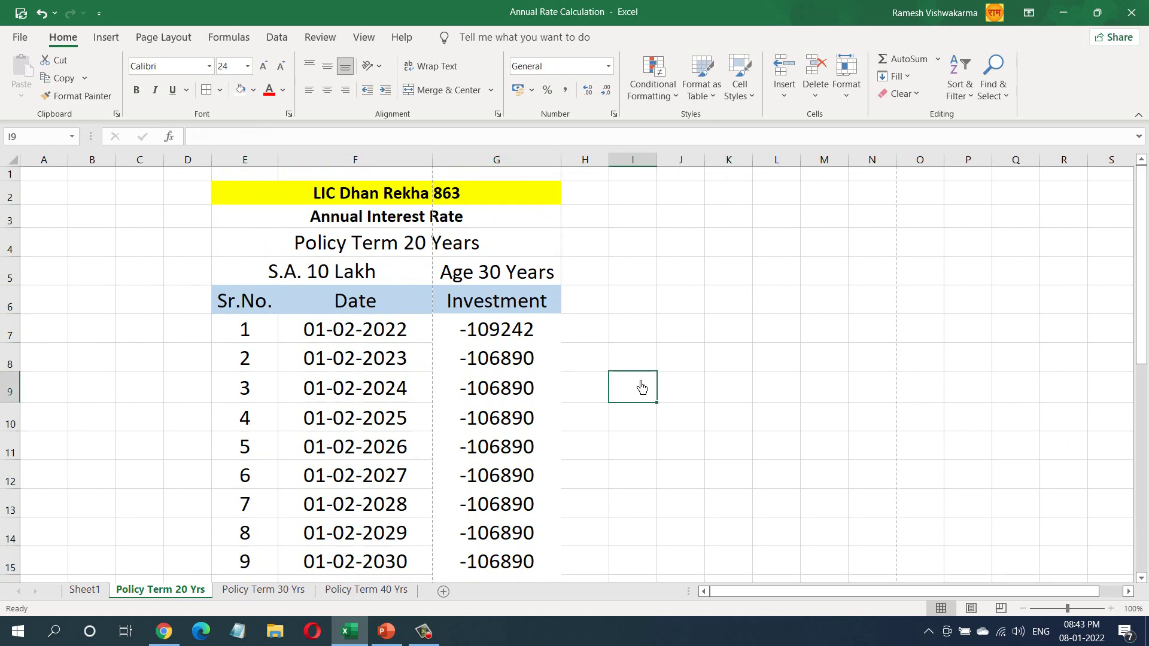
type("=")
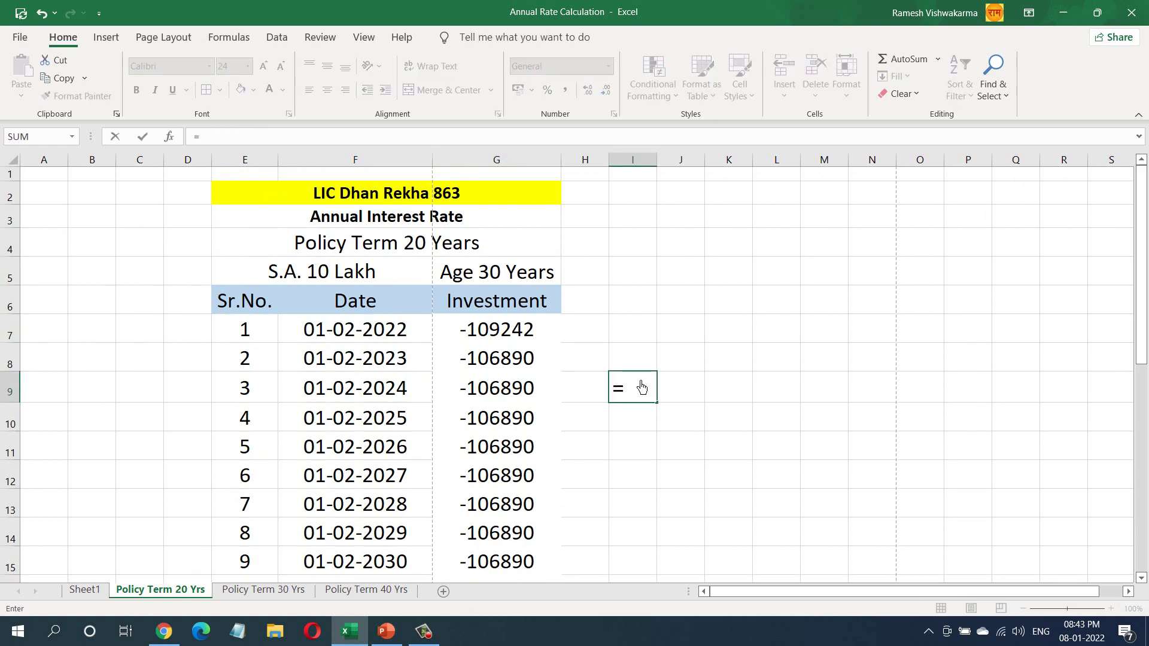
type("XIRR")
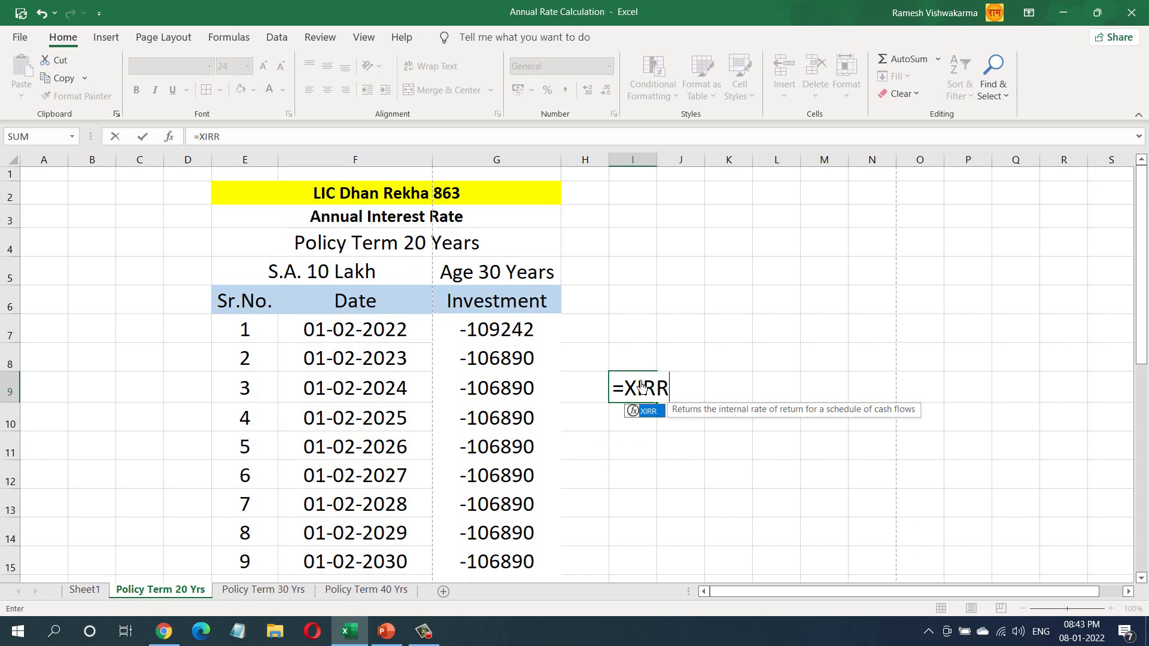
type("(")
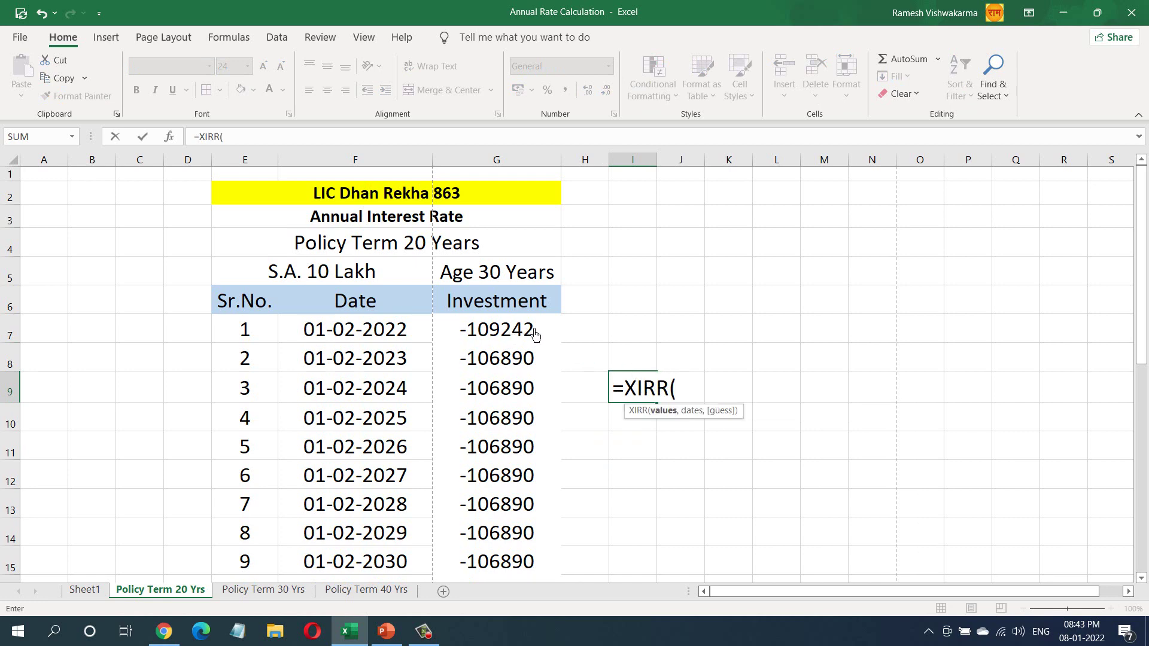
left_click_drag(535, 335, 504, 540)
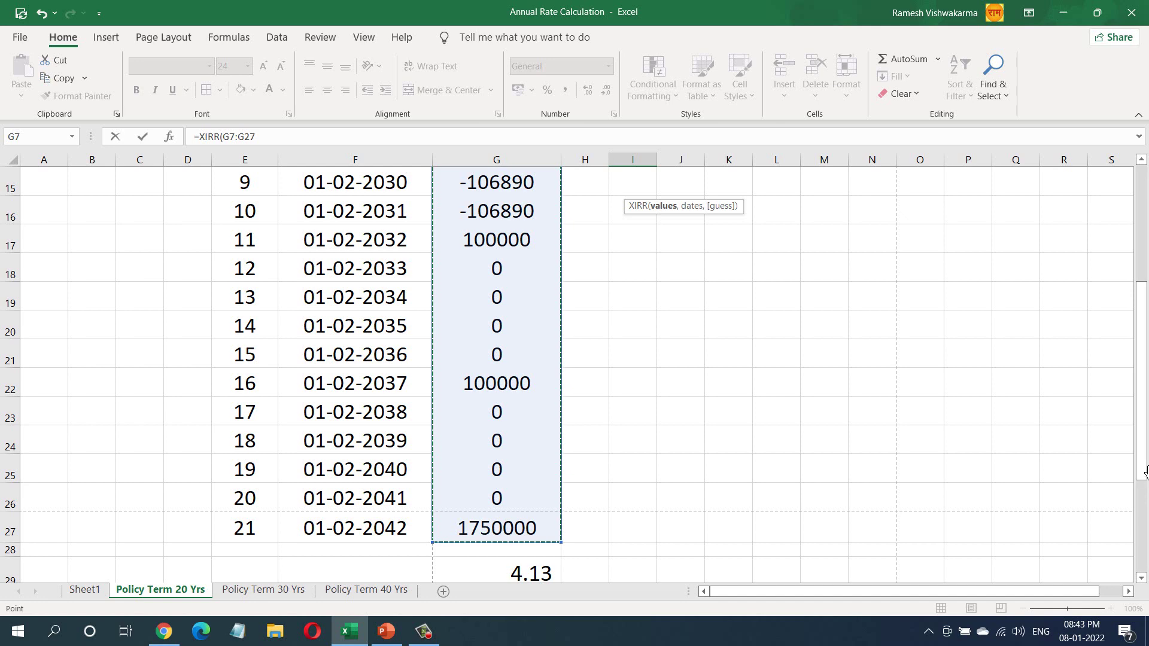
left_click_drag(1145, 482, 1143, 389)
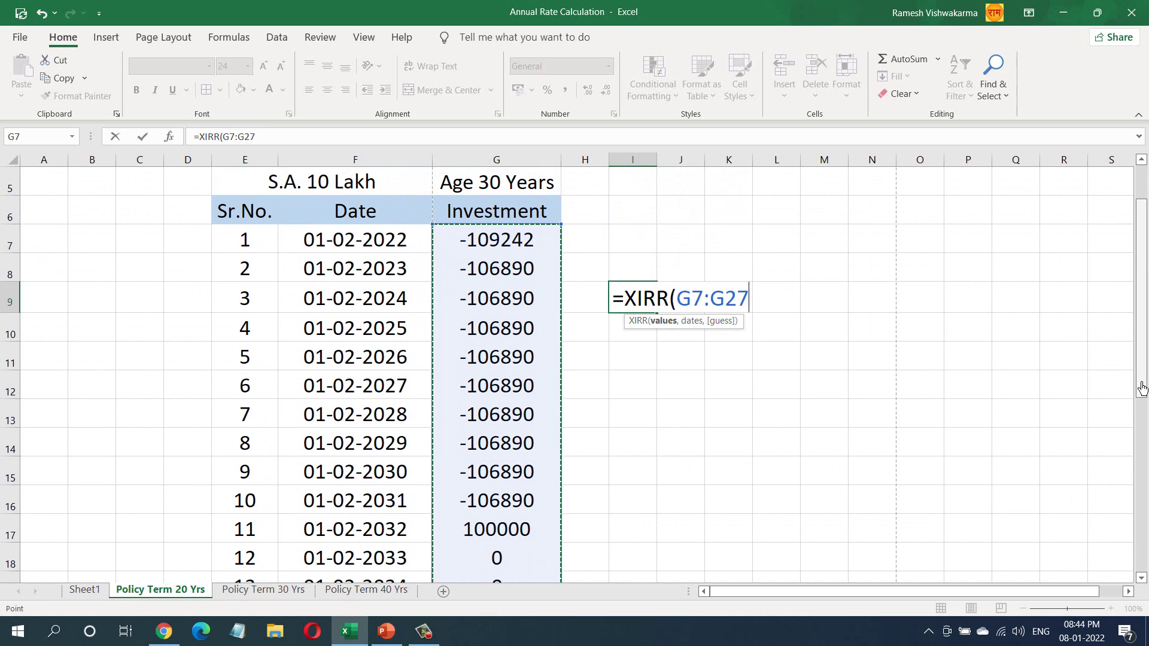
Complete the I9 formula with dates F7:F27 and multiplication by 100, and widen column I to fit more decimals
type(",")
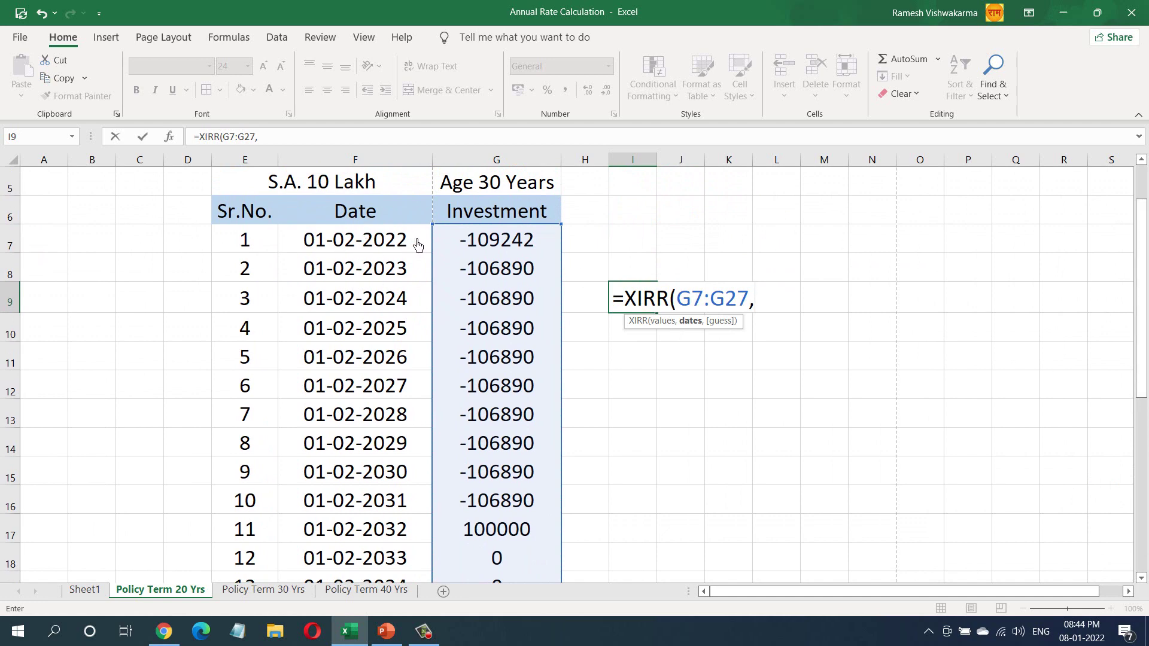
left_click_drag(417, 245, 402, 559)
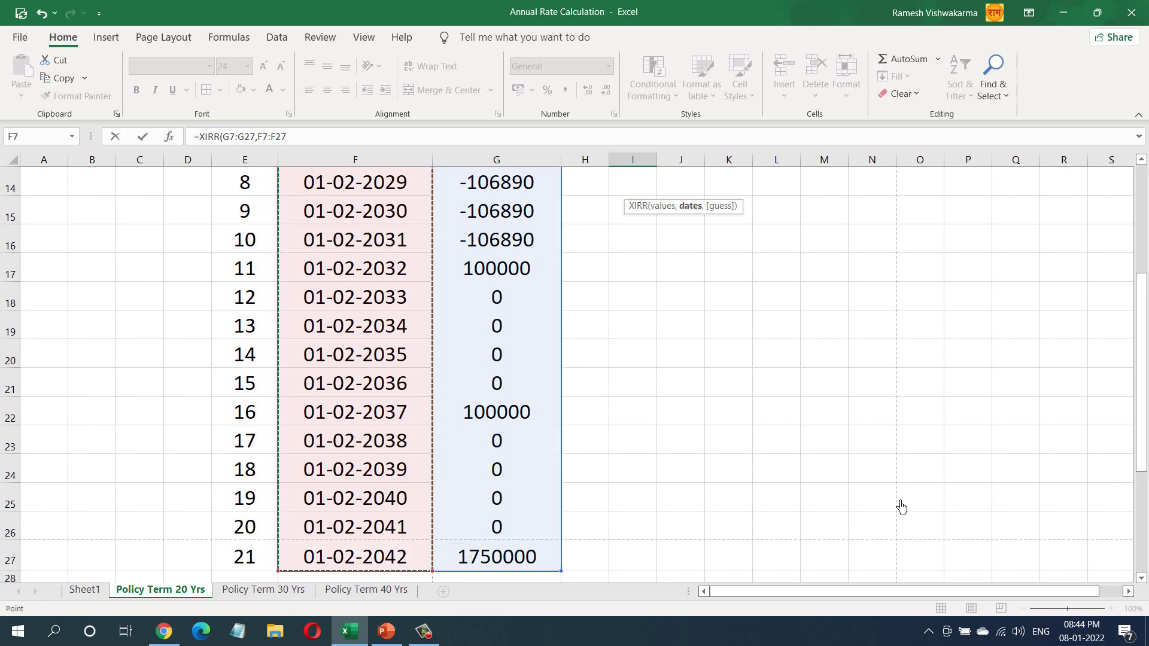
scroll(842, 190, "up", 5)
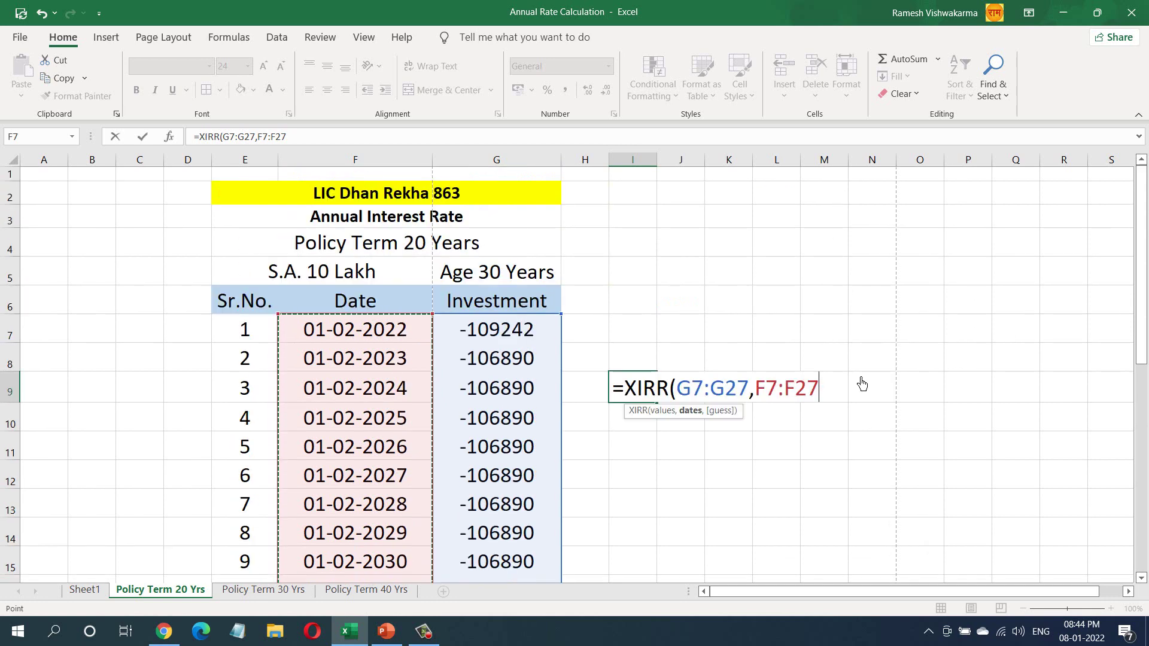
type(")")
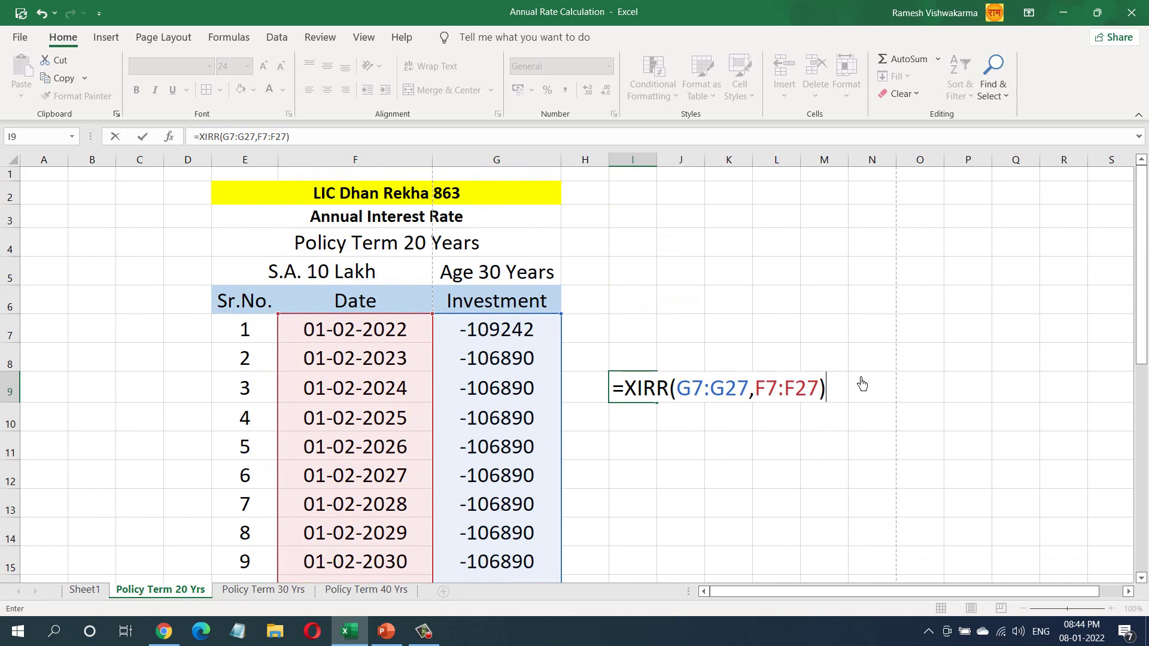
type("*100")
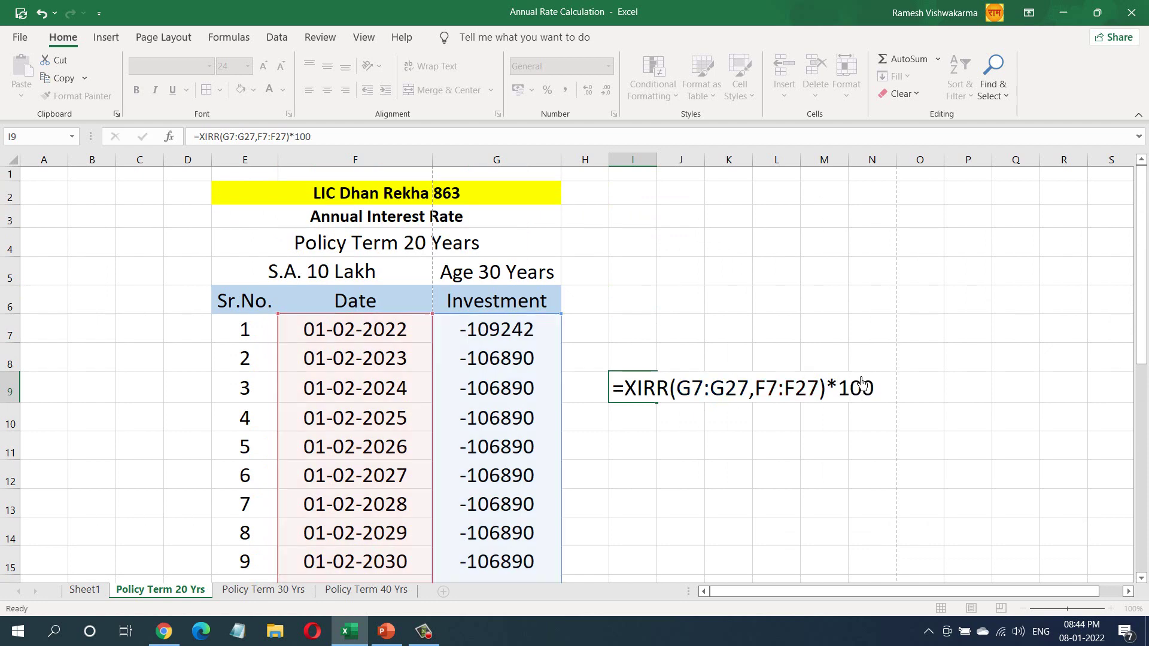
key("Return")
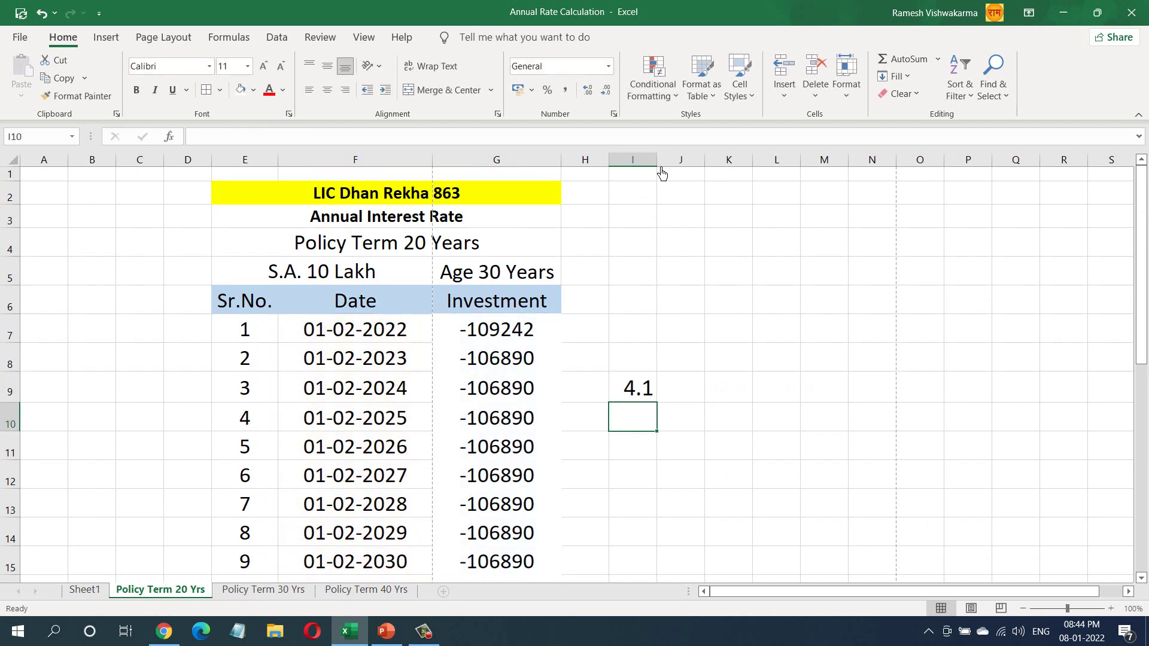
left_click_drag(657, 168, 693, 168)
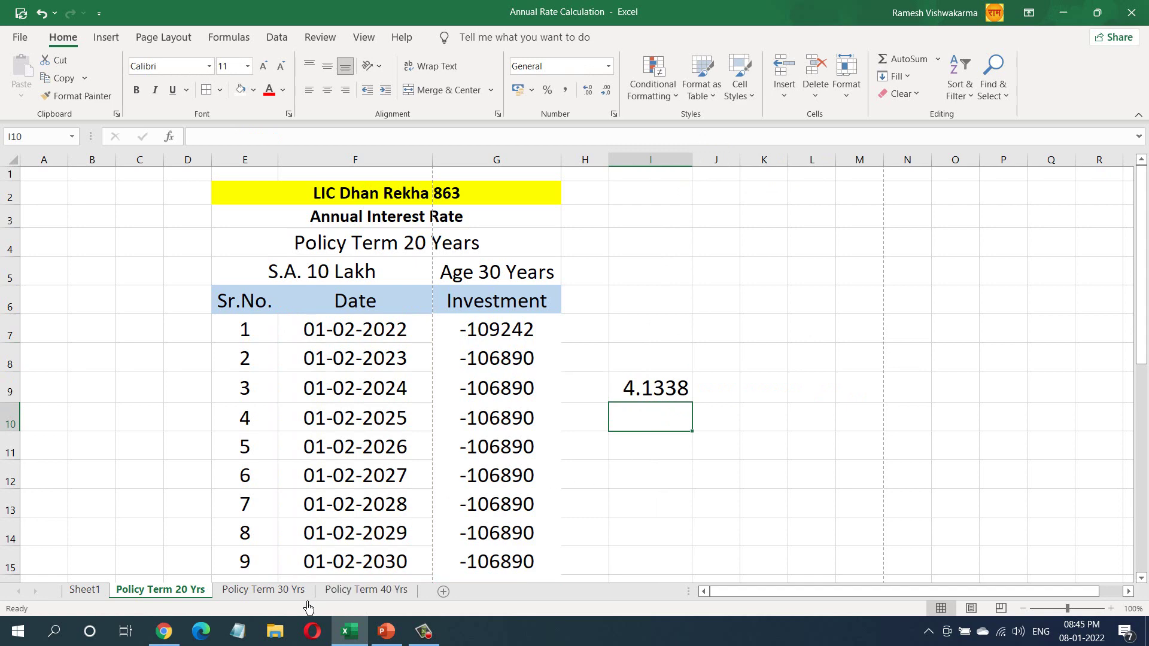
Open the Policy Term 30 Yrs sheet and review its policy term, sum assured and age headings
left_click(280, 592)
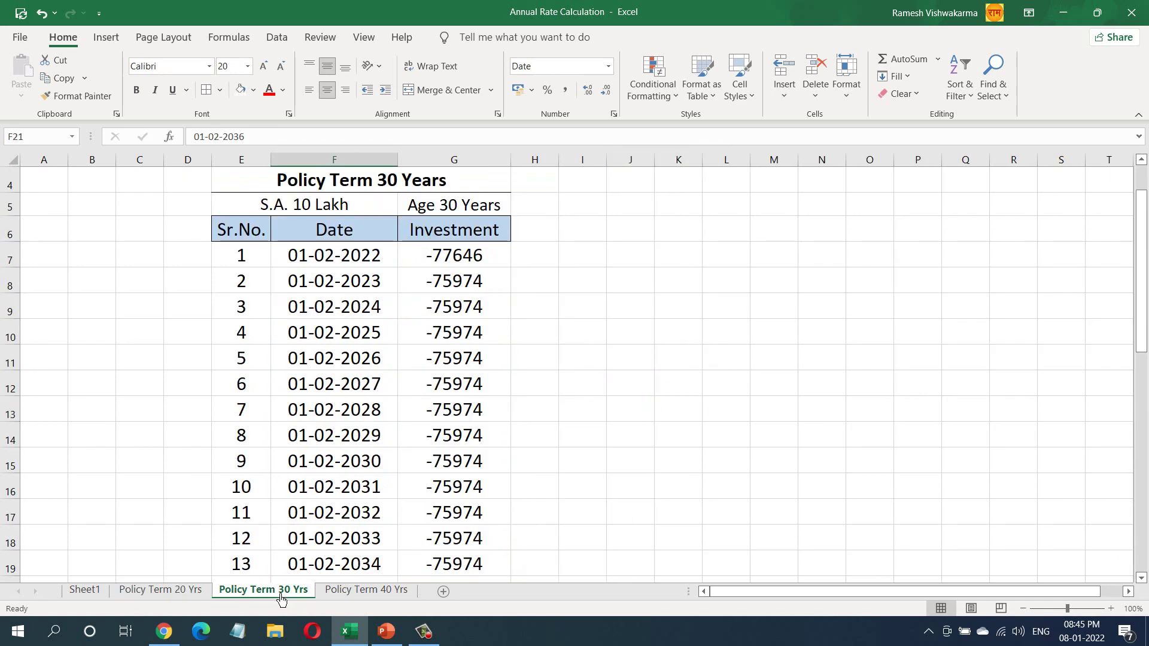
scroll(377, 367, "up", 1)
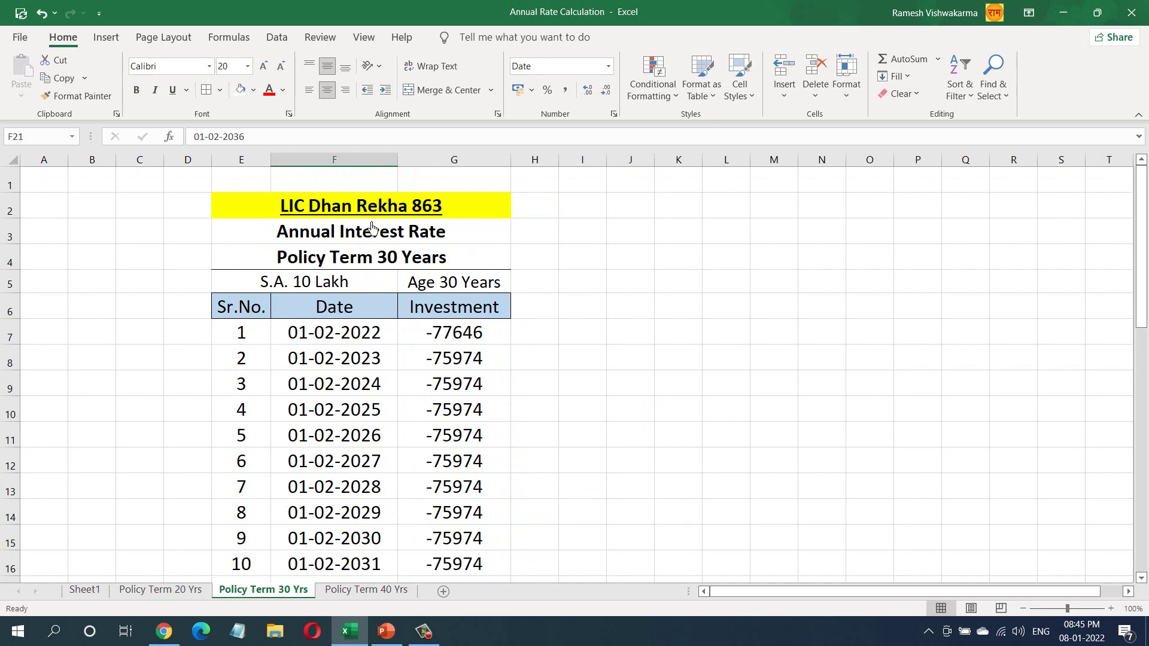
left_click(371, 260)
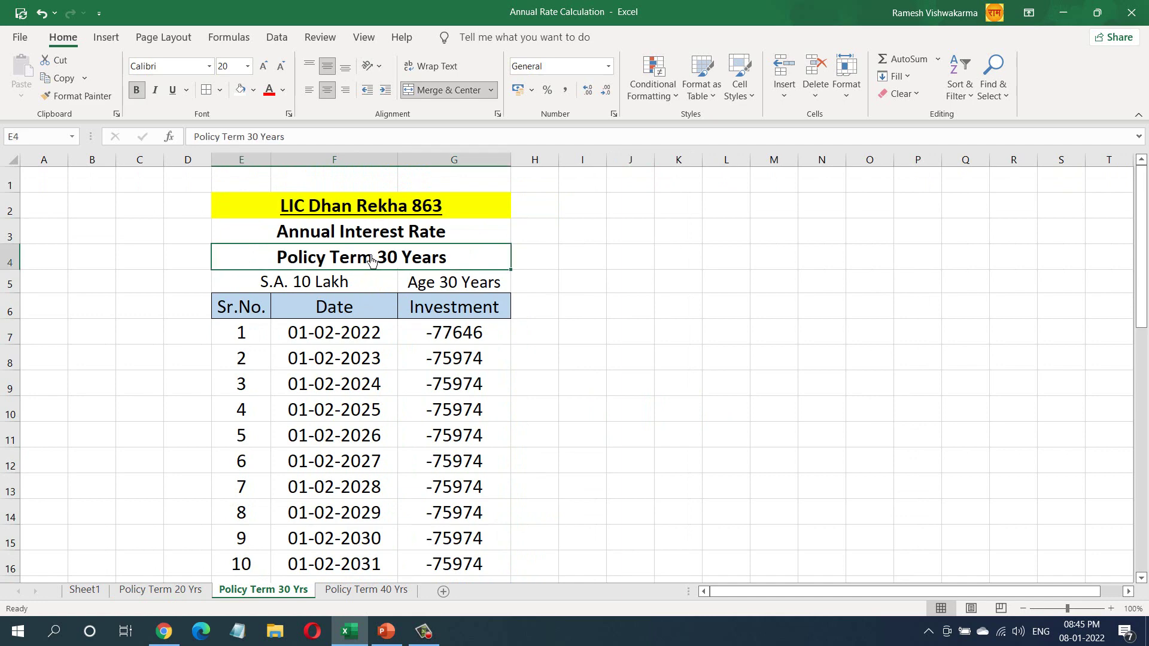
left_click(363, 287)
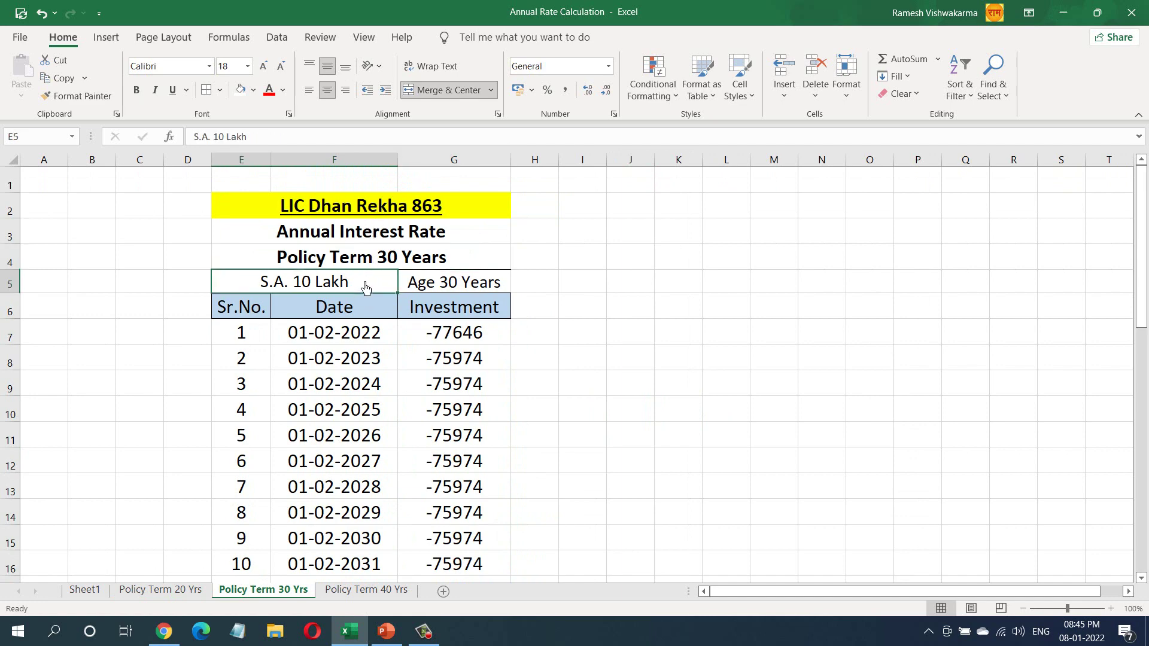
left_click(430, 284)
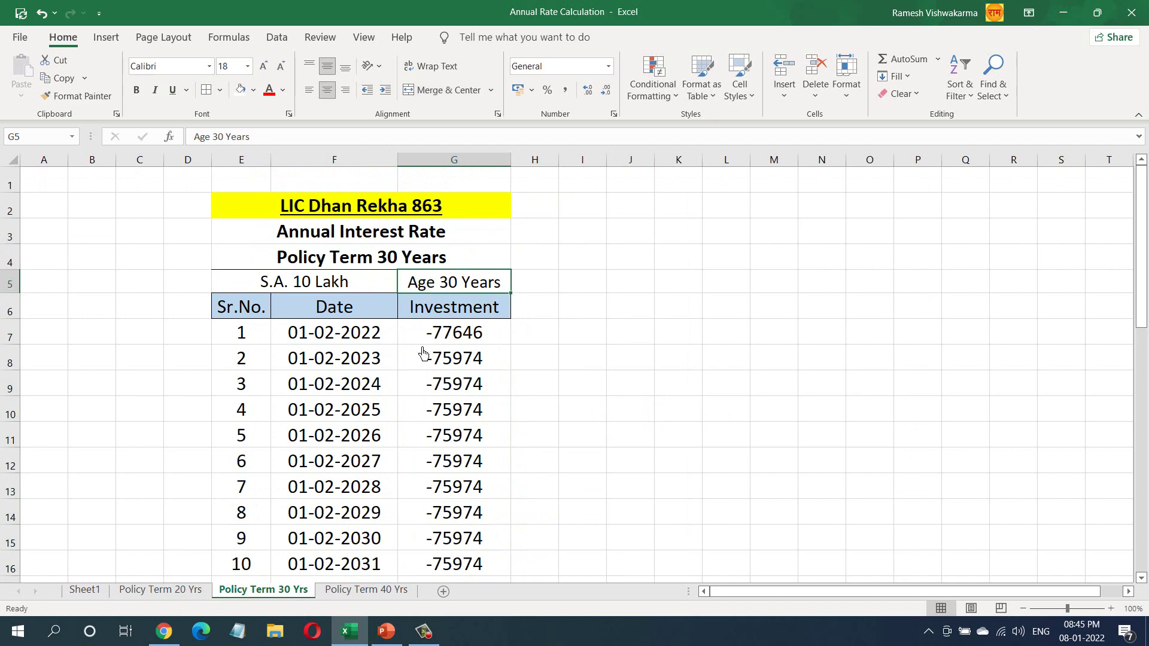
Review the dates and Investment entries of the 30-year schedule, from the first premium in G7 through the payout rows
left_click(360, 344)
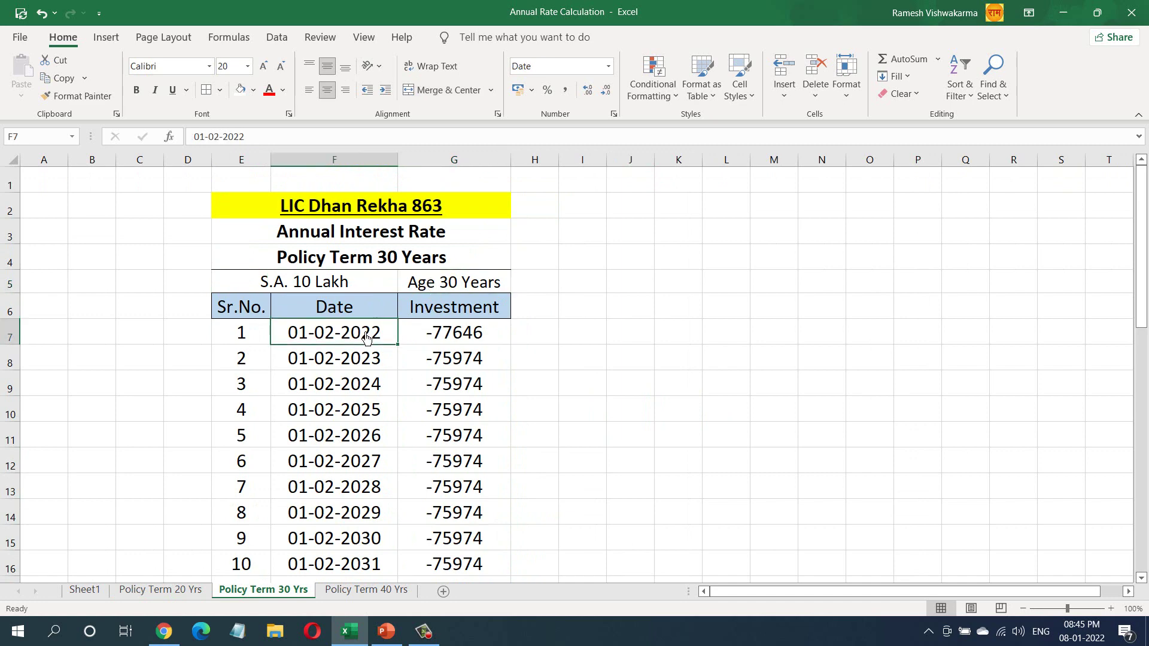
left_click(441, 338)
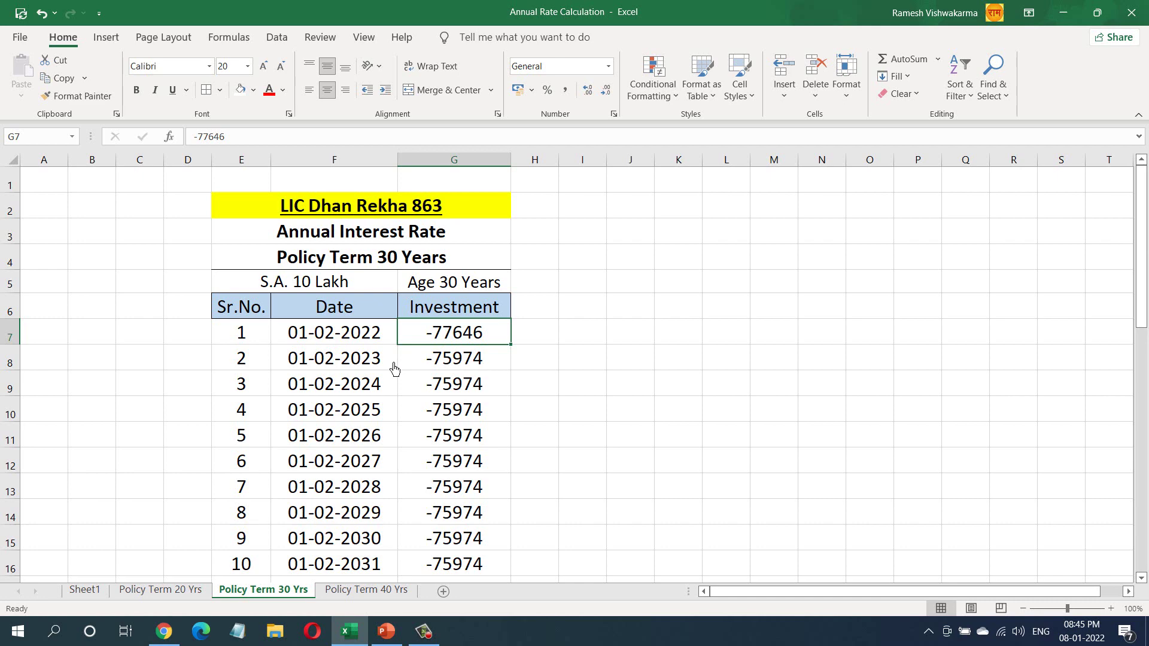
scroll(394, 370, "down", 3)
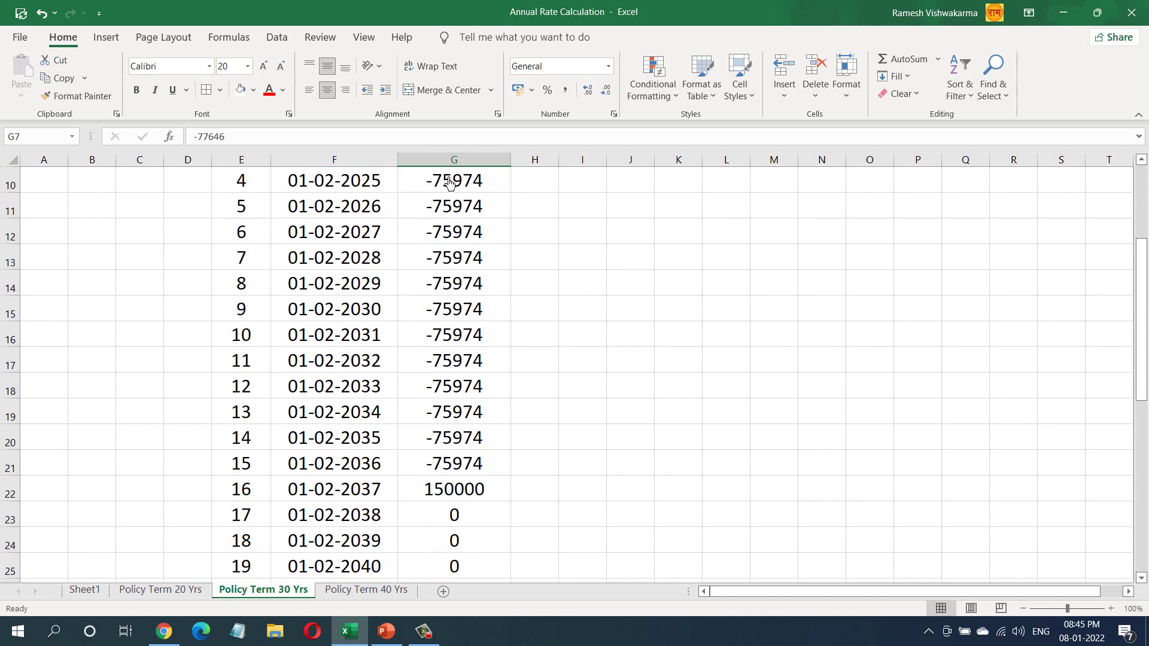
left_click_drag(448, 193, 459, 468)
scroll(616, 387, "down", 2)
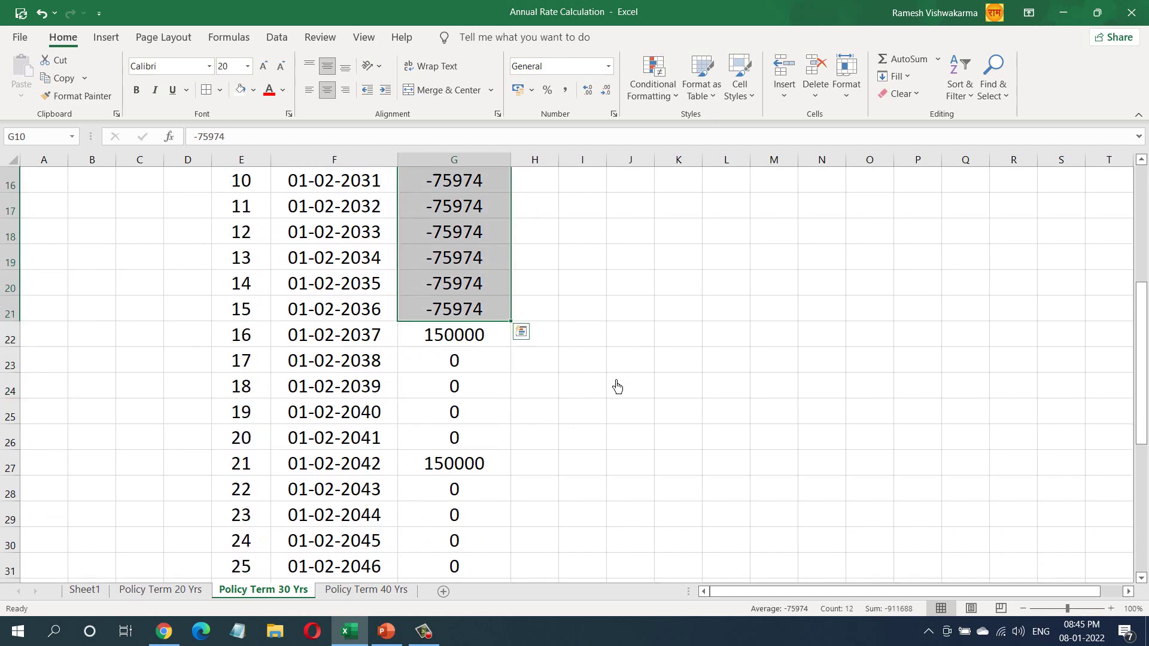
left_click(427, 346)
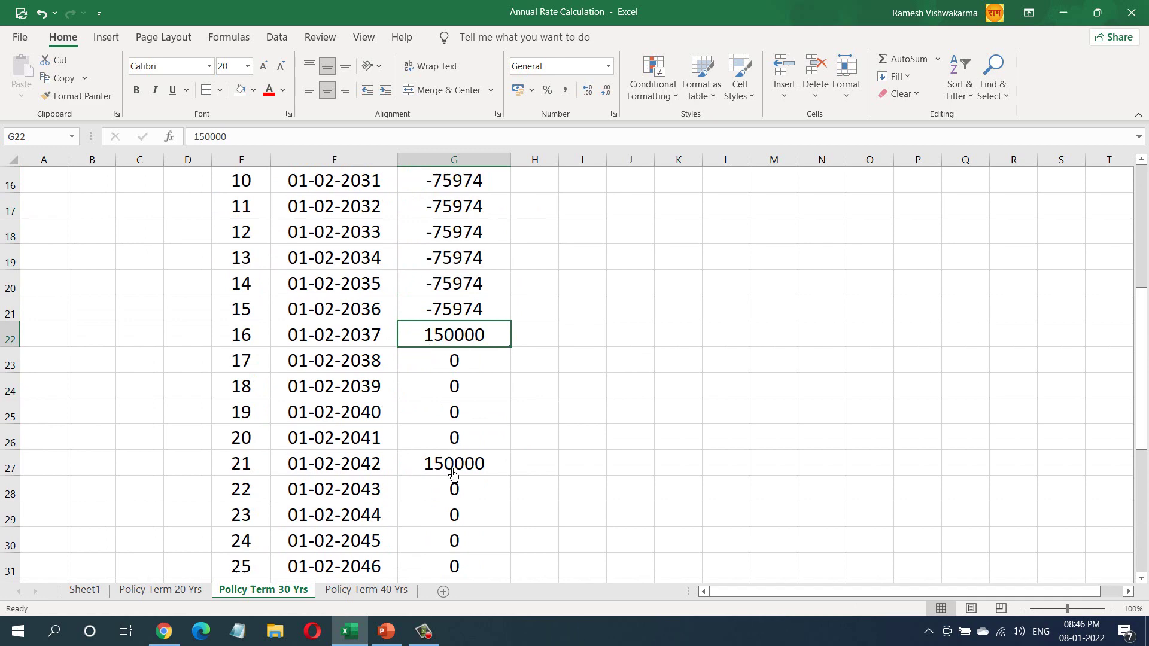
scroll(453, 475, "down", 3)
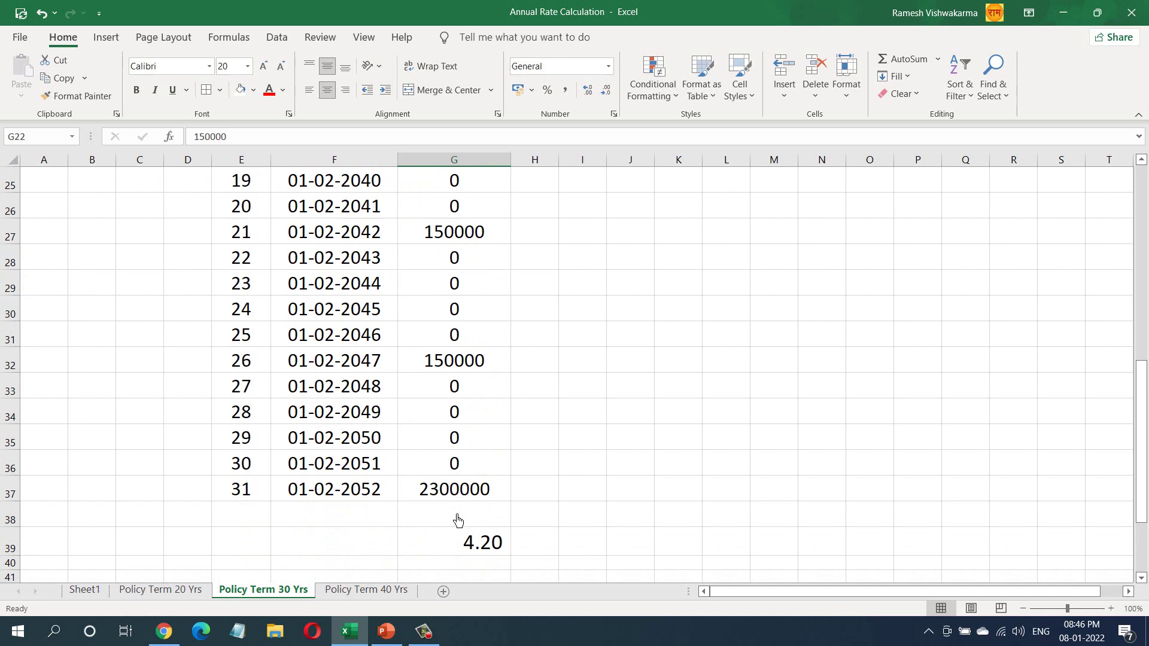
Examine the XIRR formula in G39 and the Investment and Date ranges it references
left_click(444, 545)
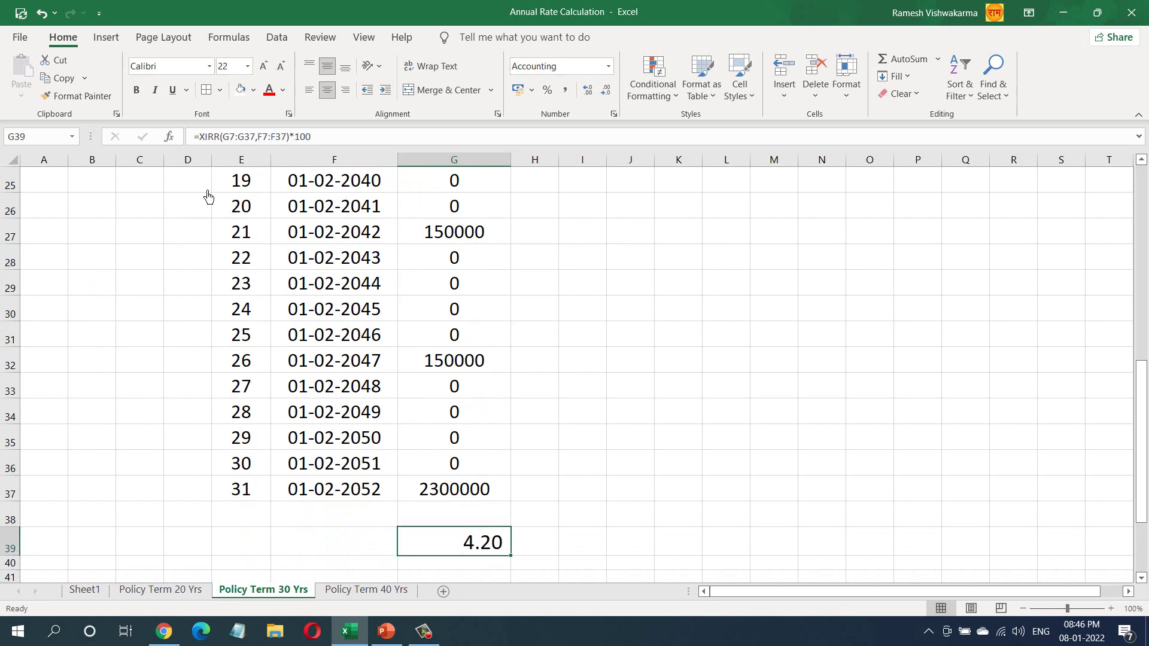
left_click_drag(192, 137, 322, 147)
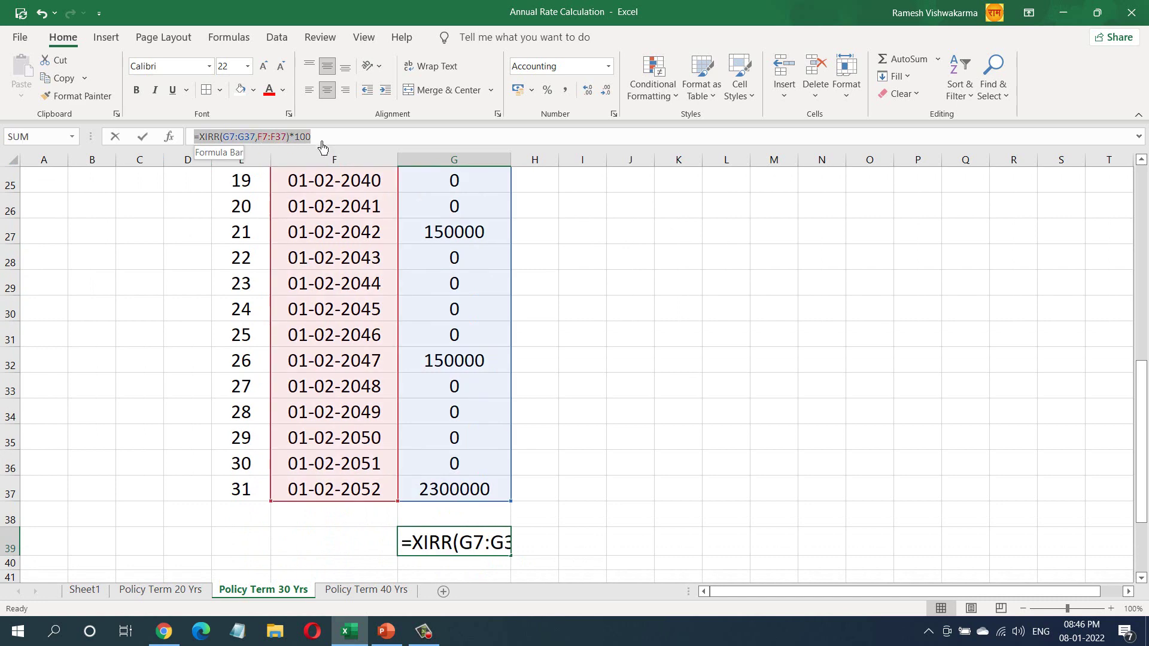
left_click(489, 546)
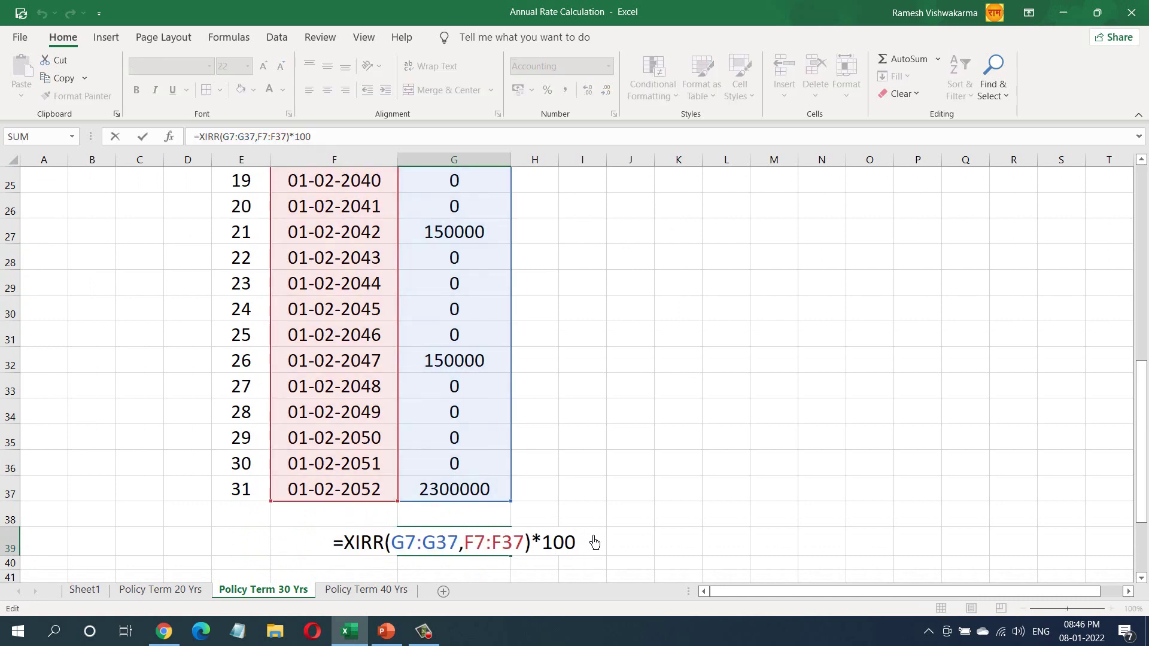
key("Return")
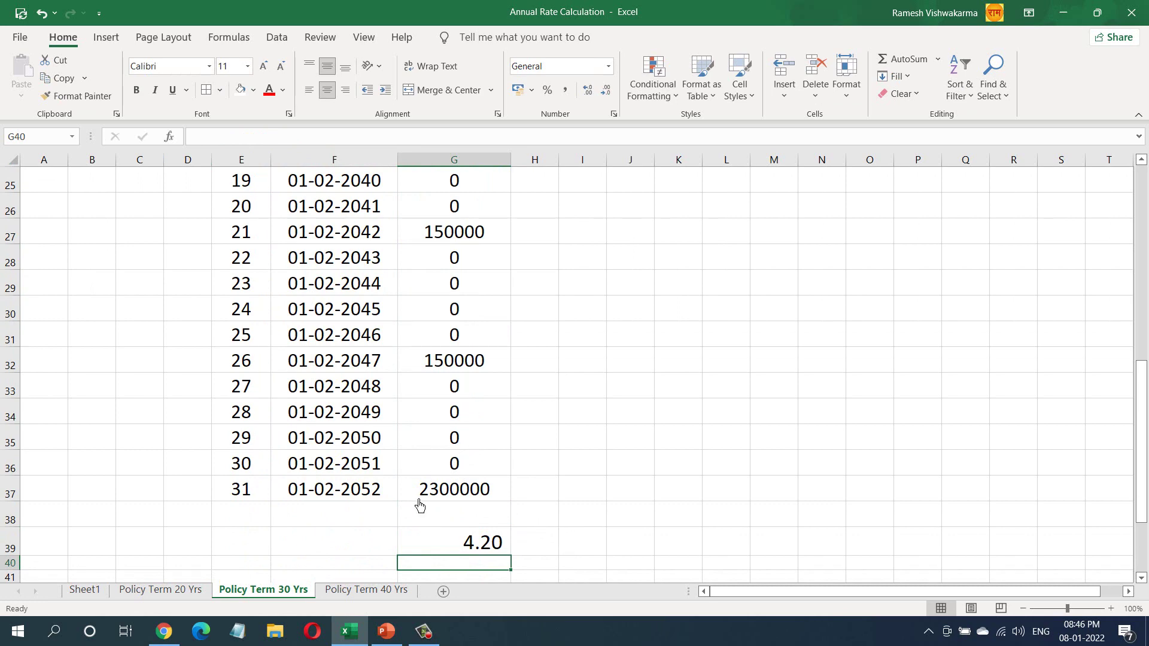
Open the Policy Term 40 Yrs sheet and review its policy term, sum assured and age headings
left_click(371, 591)
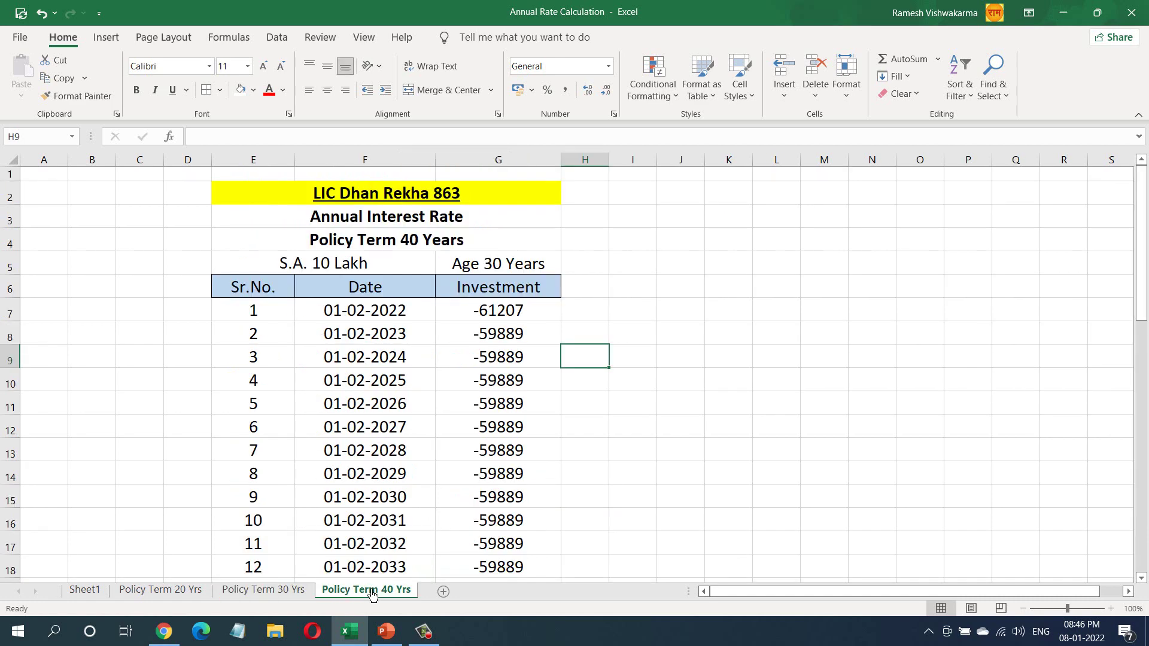
left_click(402, 248)
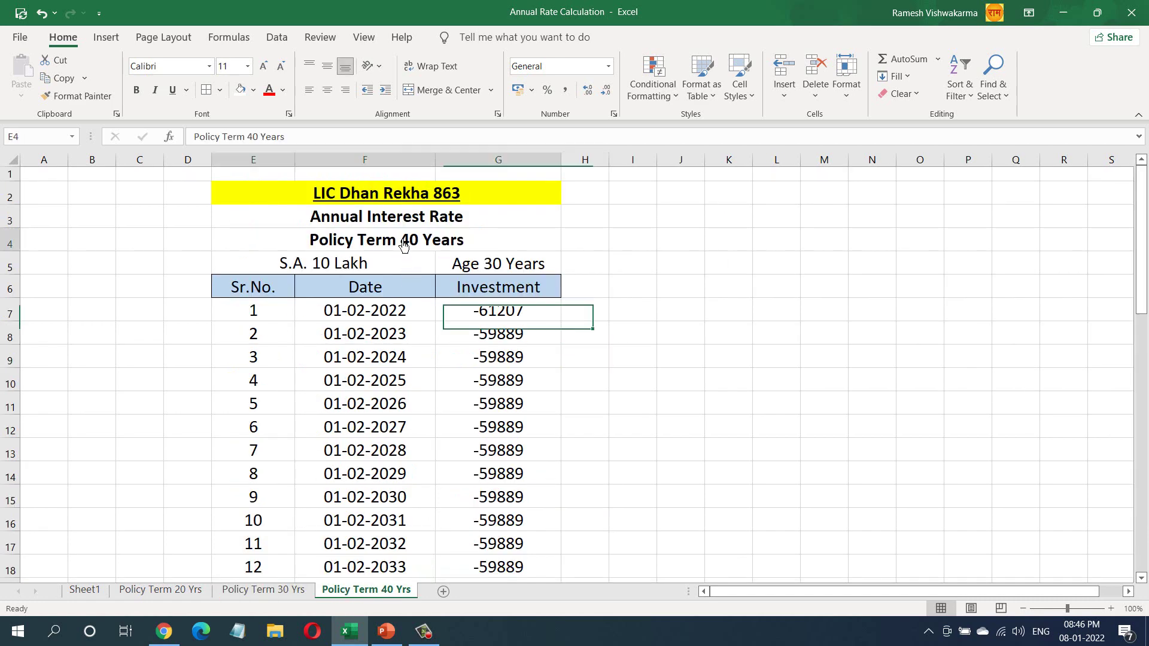
left_click(399, 272)
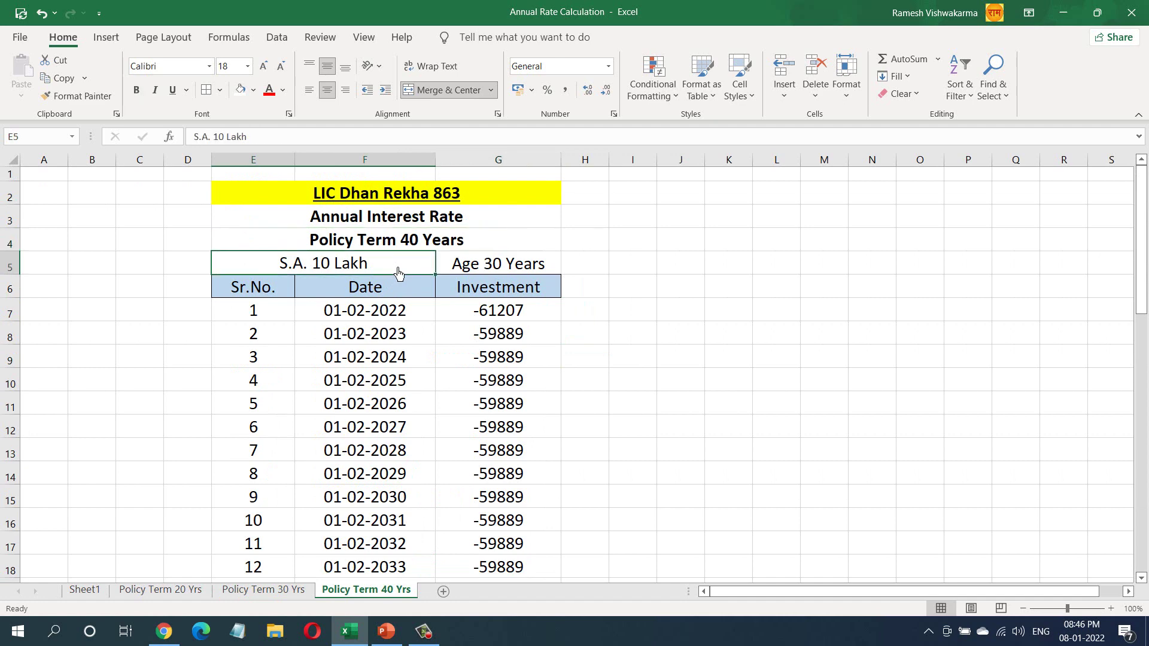
left_click(473, 272)
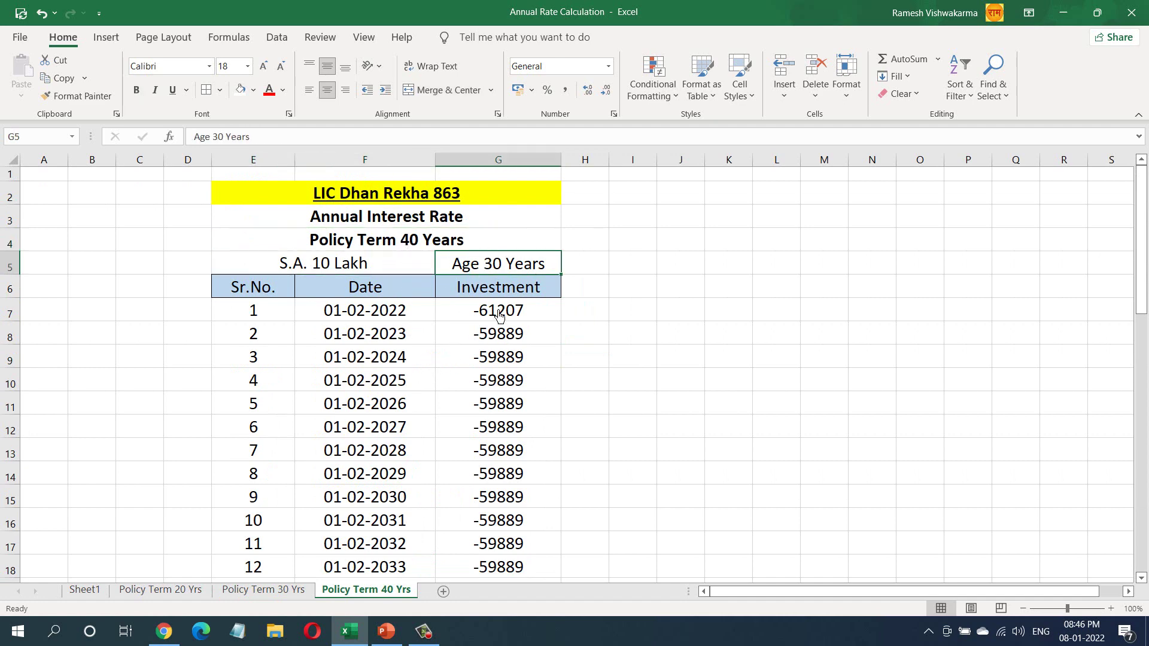
Review the first date and premium in row 7 and the premiums for years 2 to 20 in G8:G26
left_click(387, 321)
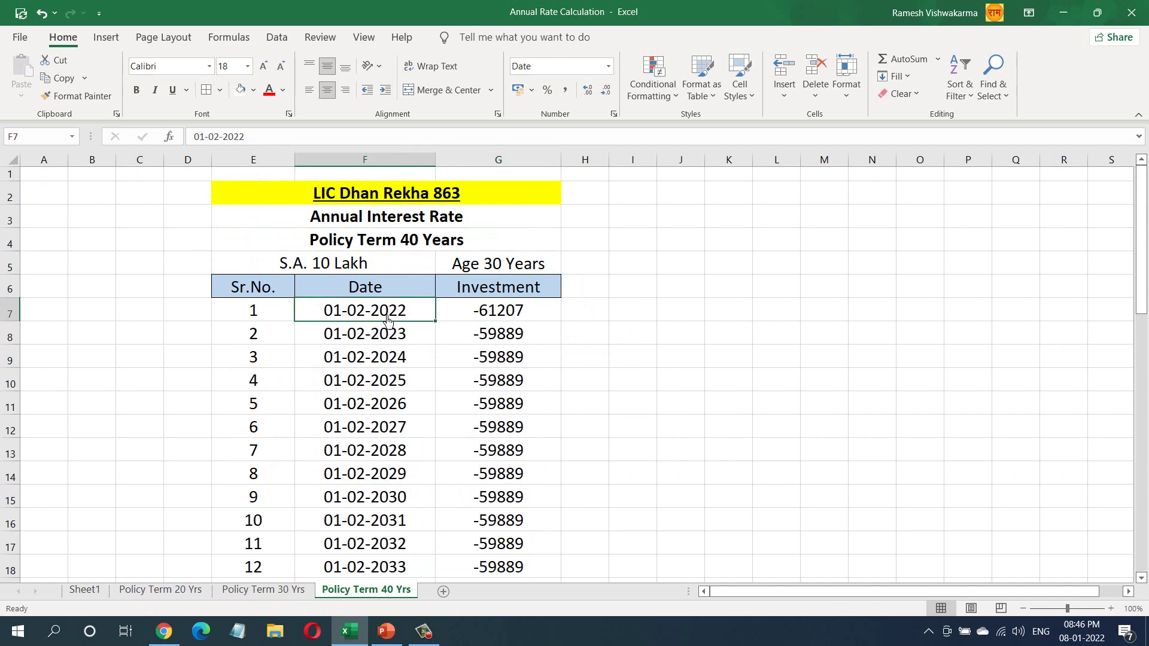
left_click(540, 315)
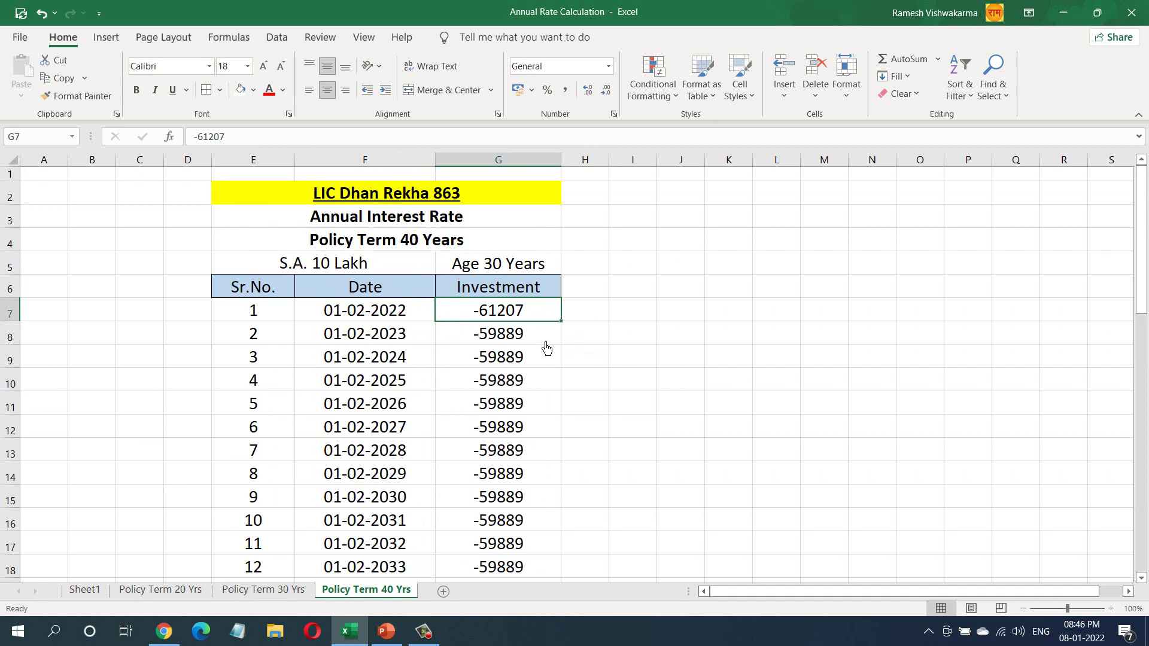
left_click_drag(543, 341, 536, 490)
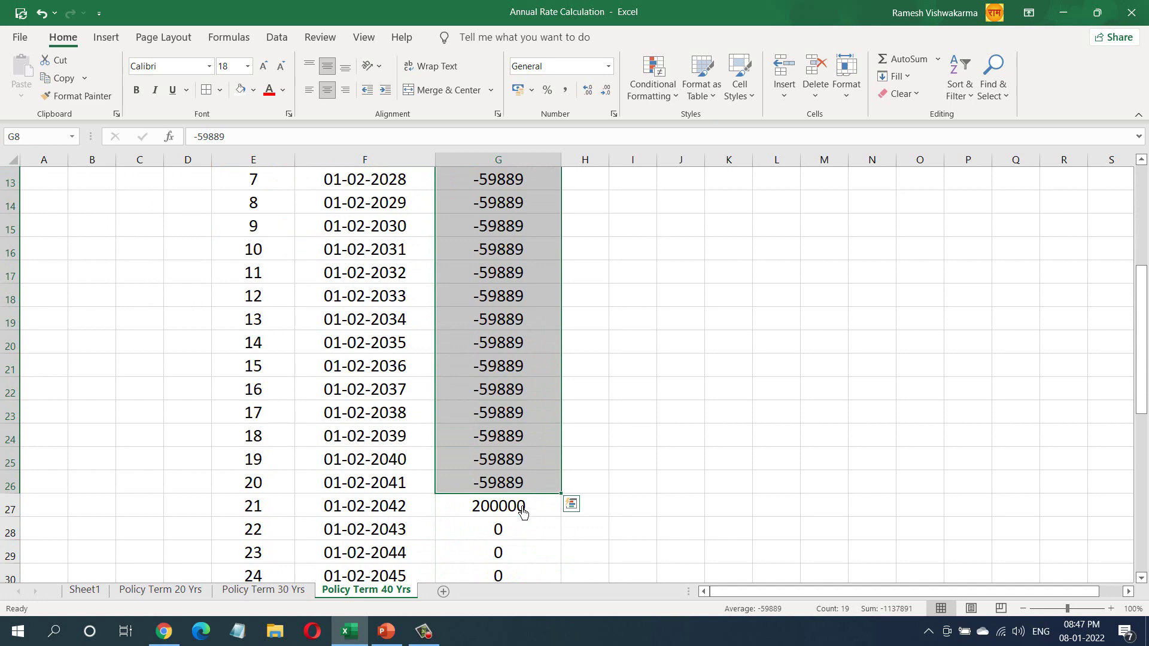
Examine the Investment payouts for years 21, 26 and 31 in G27, G32 and G37
left_click(523, 511)
scroll(522, 511, "down", 1)
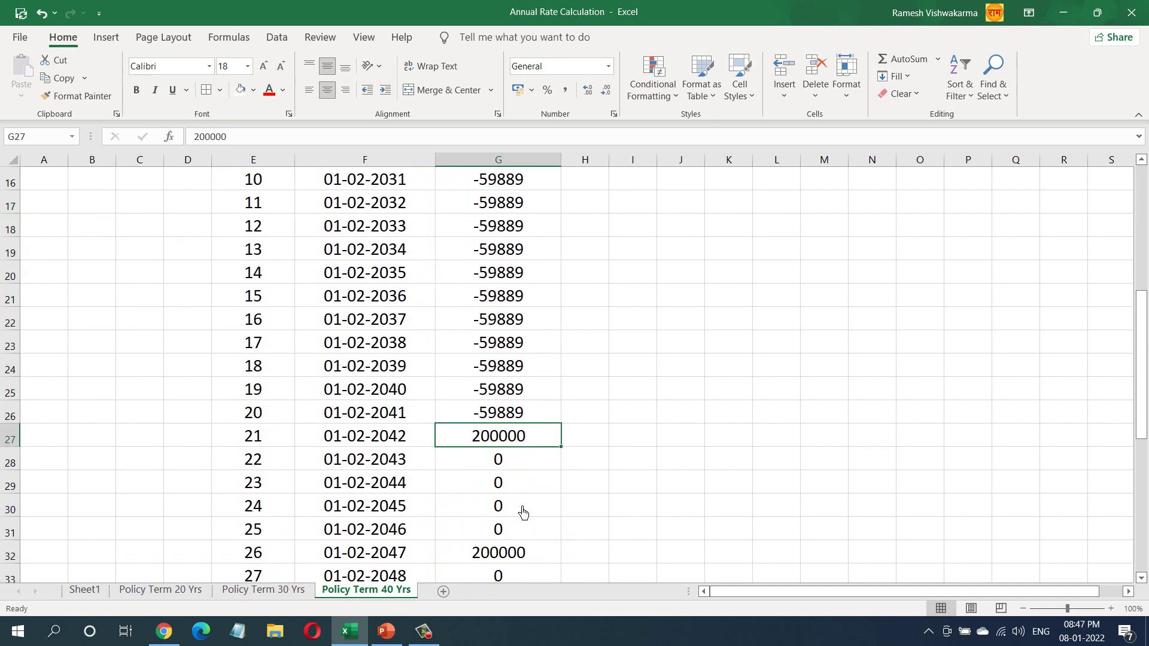
scroll(524, 511, "down", 2)
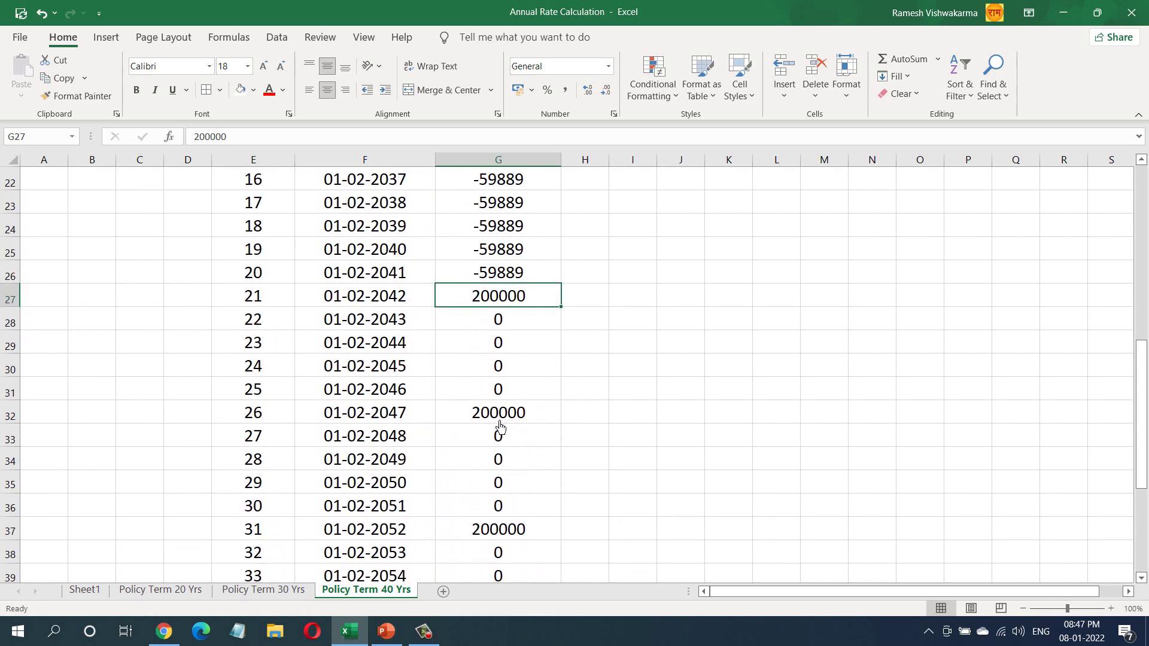
scroll(501, 427, "down", 1)
left_click(513, 347)
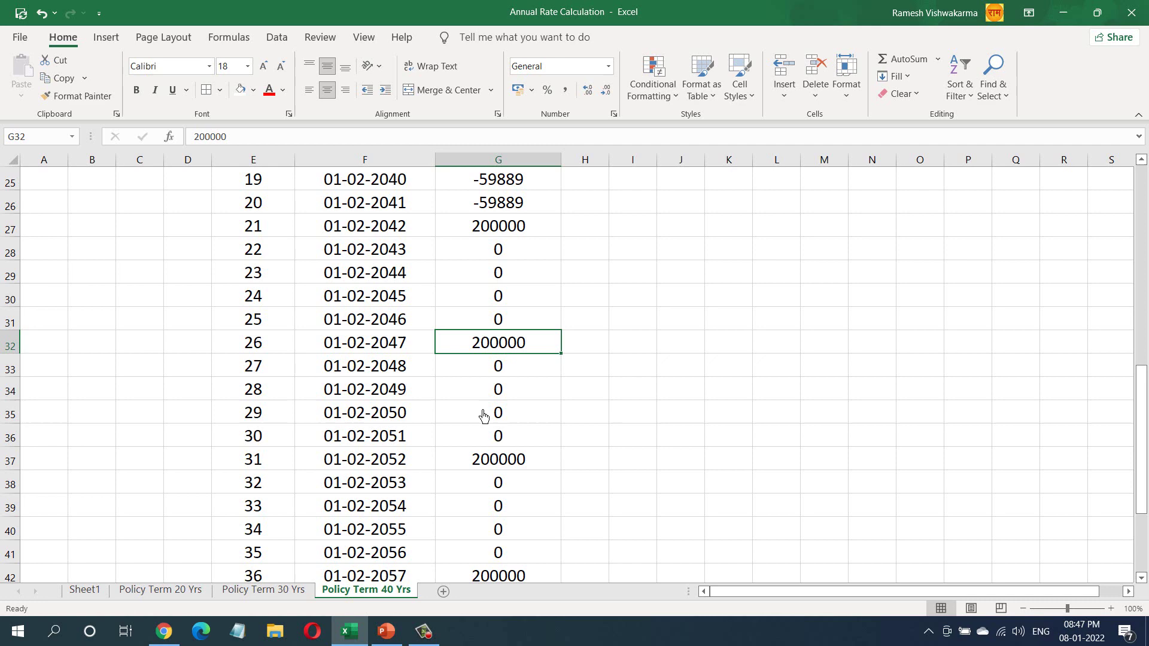
left_click(405, 468)
left_click(476, 465)
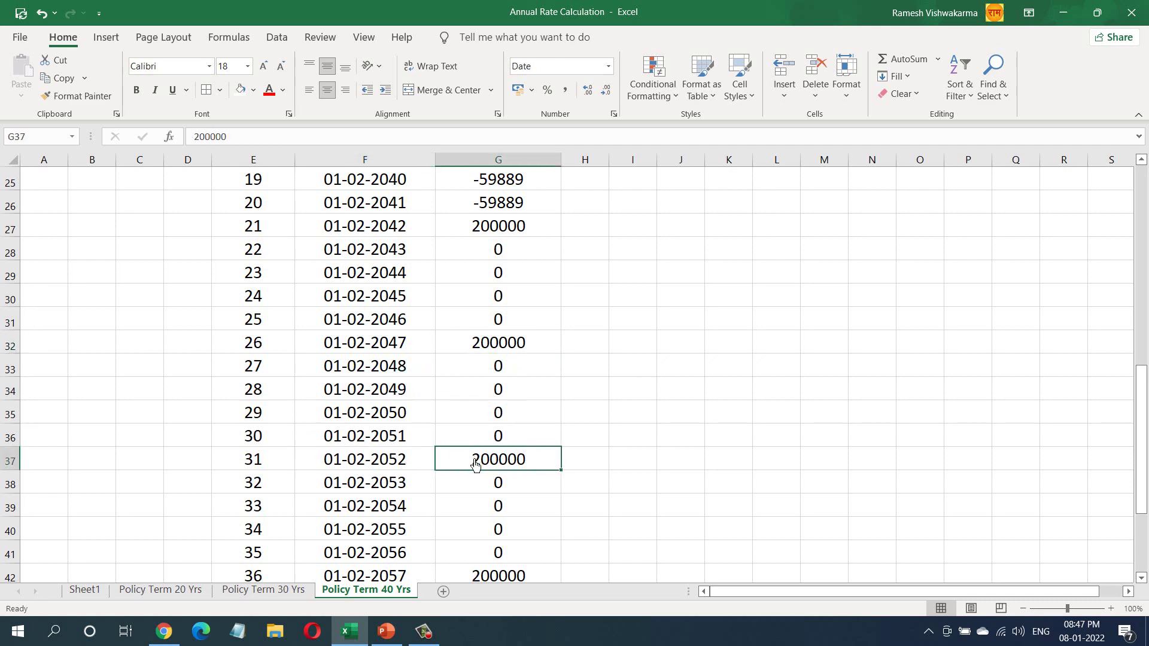
Examine the year 36 payout in row 42 and the final maturity date and amount in row 47
scroll(461, 530, "down", 2)
left_click(393, 437)
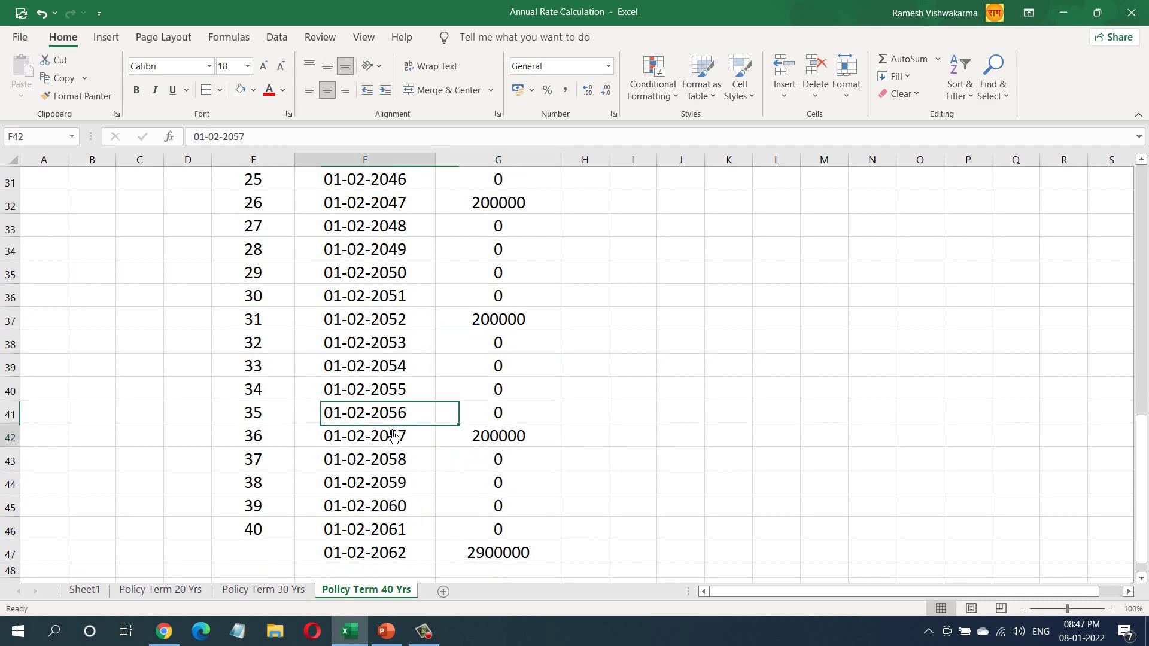
left_click(479, 441)
scroll(413, 527, "down", 1)
left_click(410, 490)
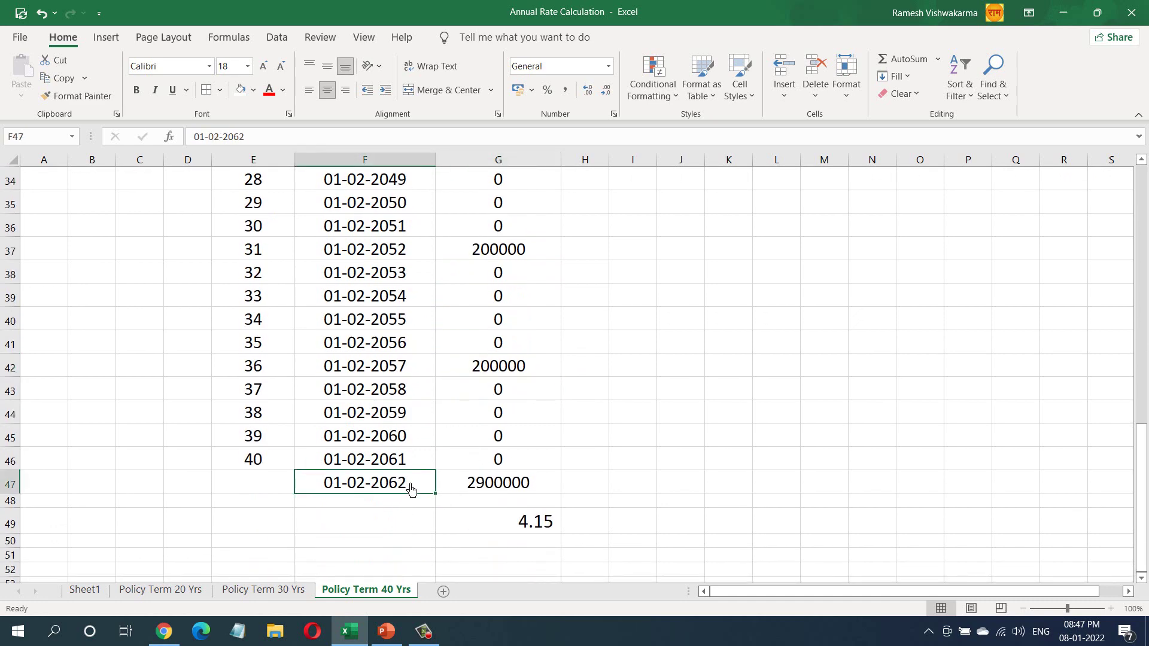
left_click(472, 494)
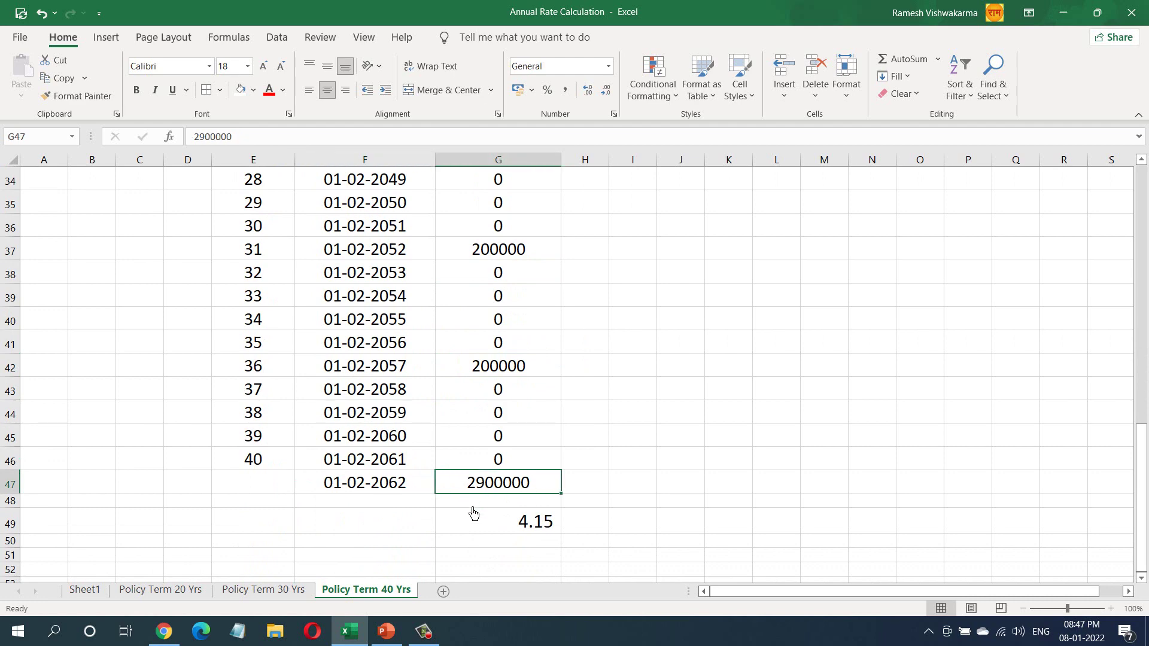
Examine the XIRR formula in G49 and the Investment and Date ranges it references
left_click(497, 529)
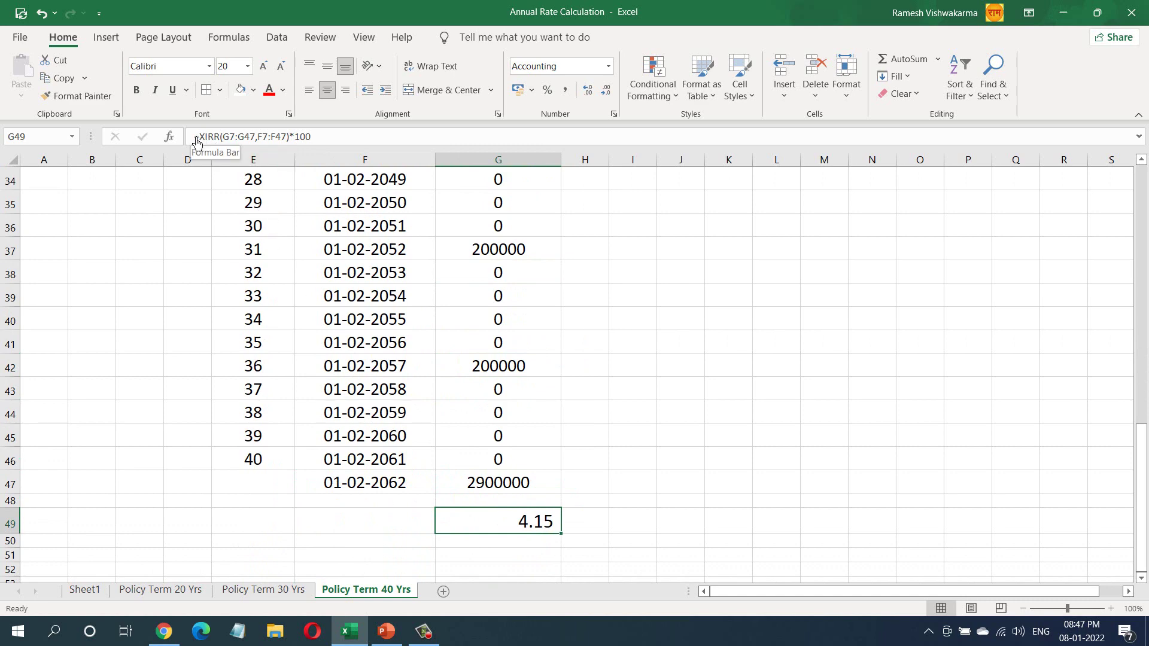
left_click_drag(197, 142, 321, 140)
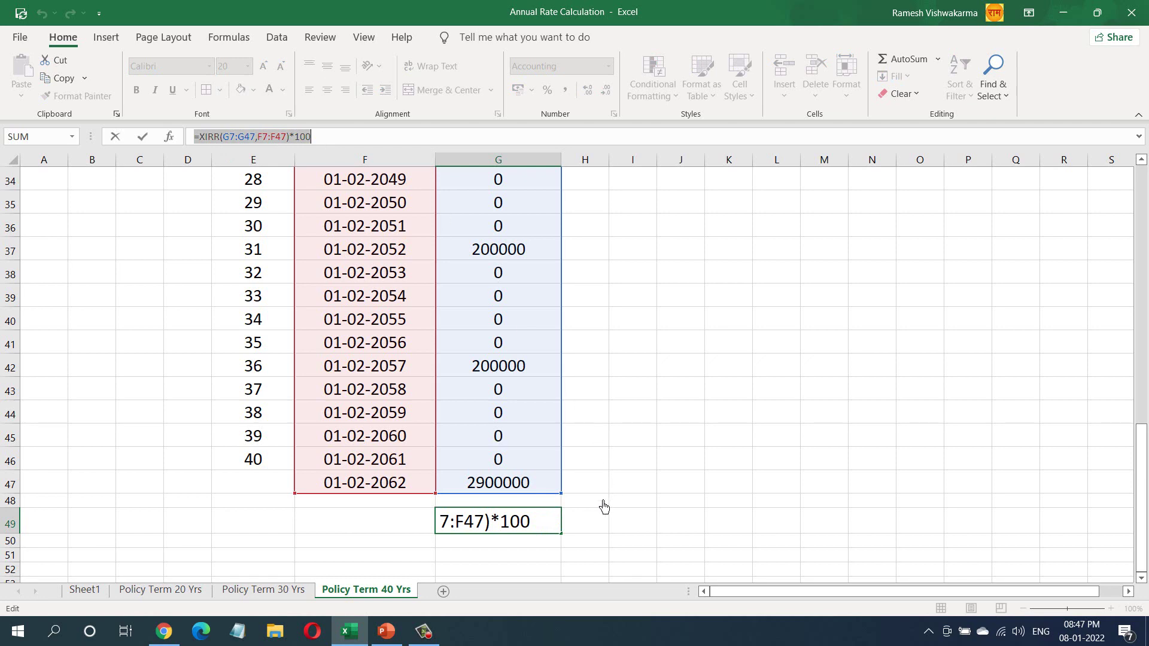
key("Return")
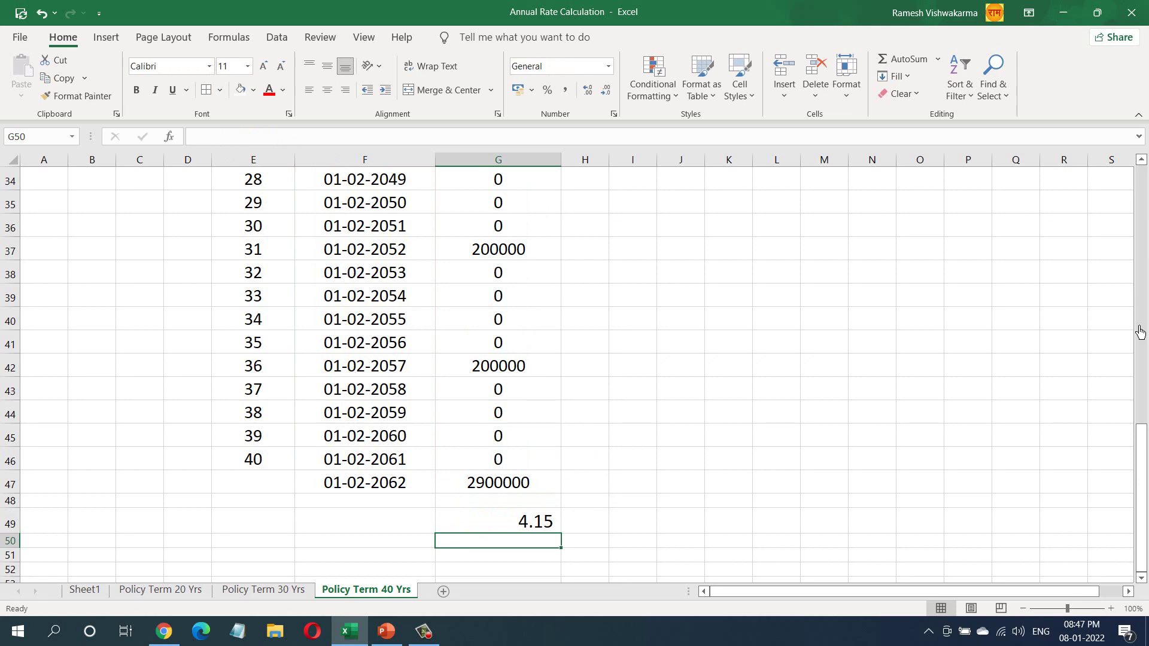
Recheck the start of the 40-year schedule and return to the Policy Term 30 Yrs sheet
left_click_drag(1142, 458, 1145, 173)
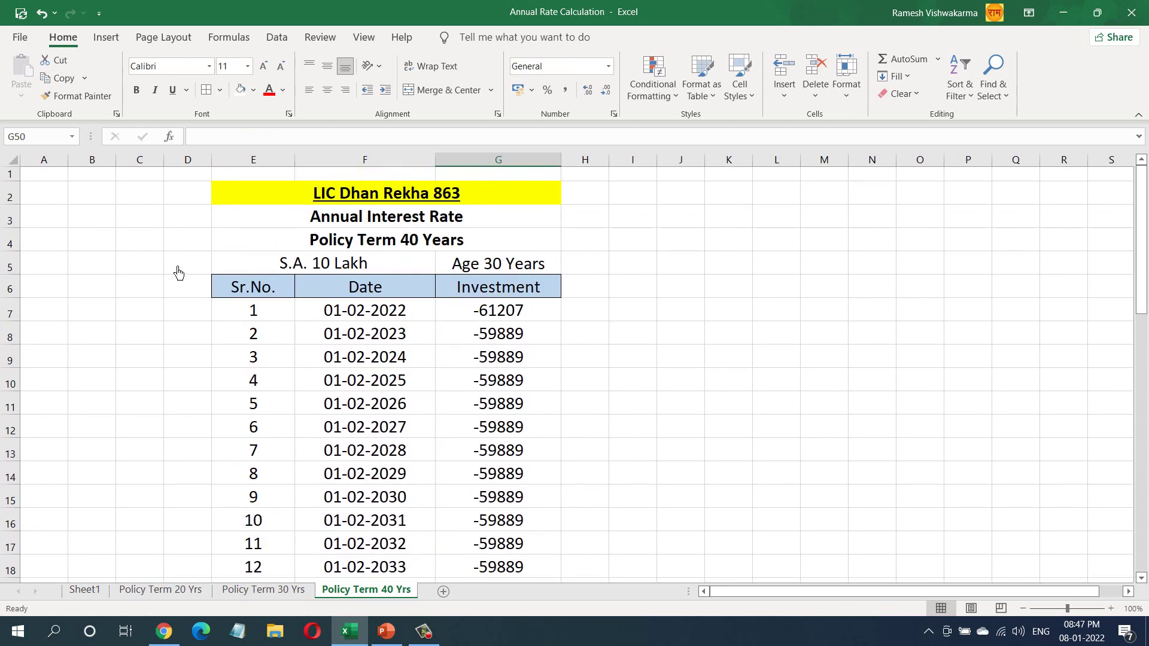
left_click(280, 593)
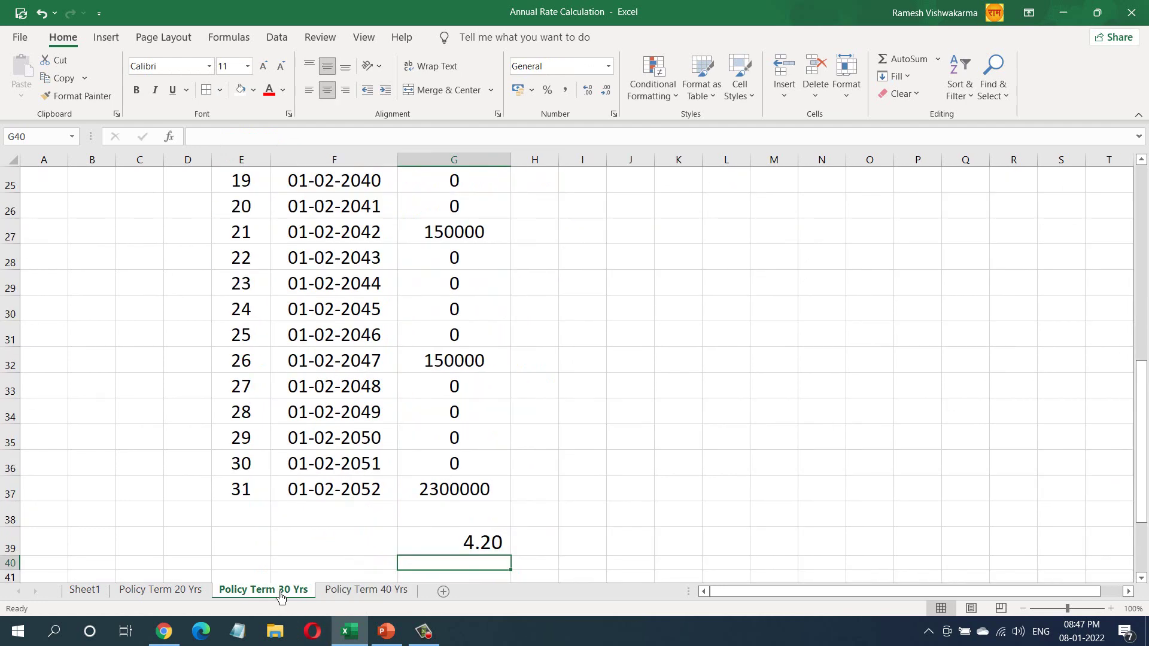